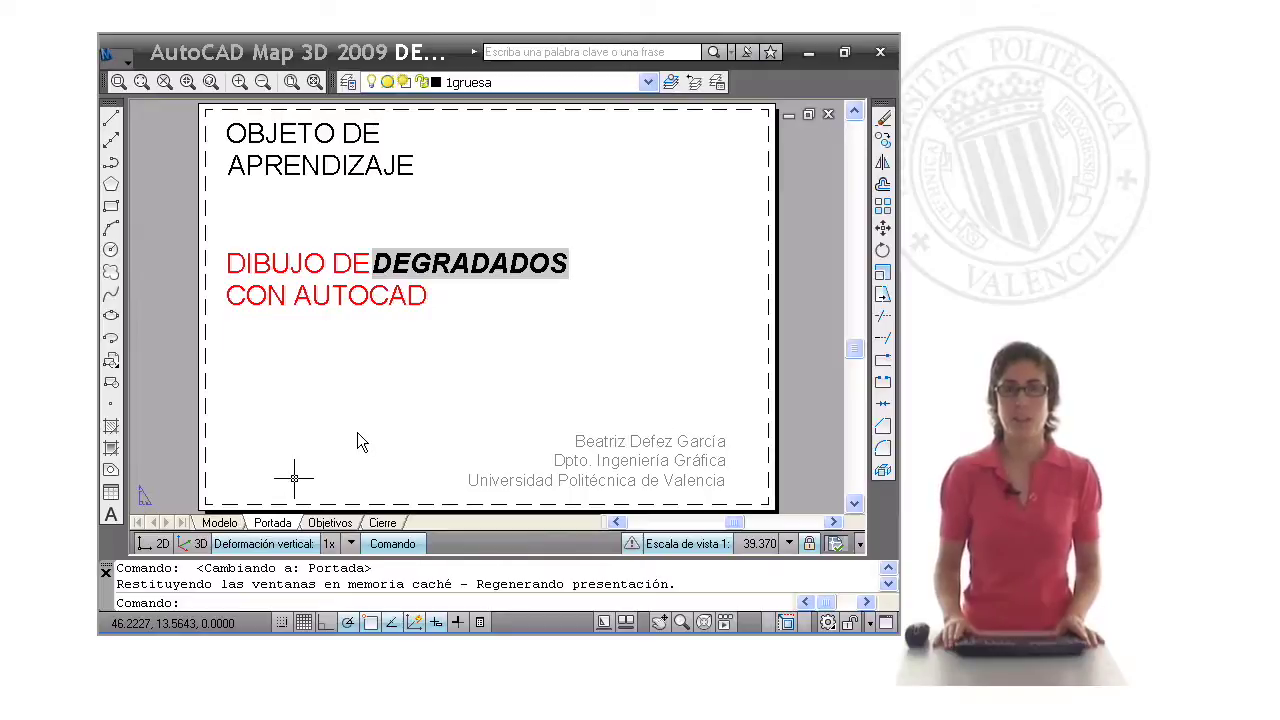
Go via the Objetivos page to Model space showing the red gradient cylinder and an empty one
left_click(345, 530)
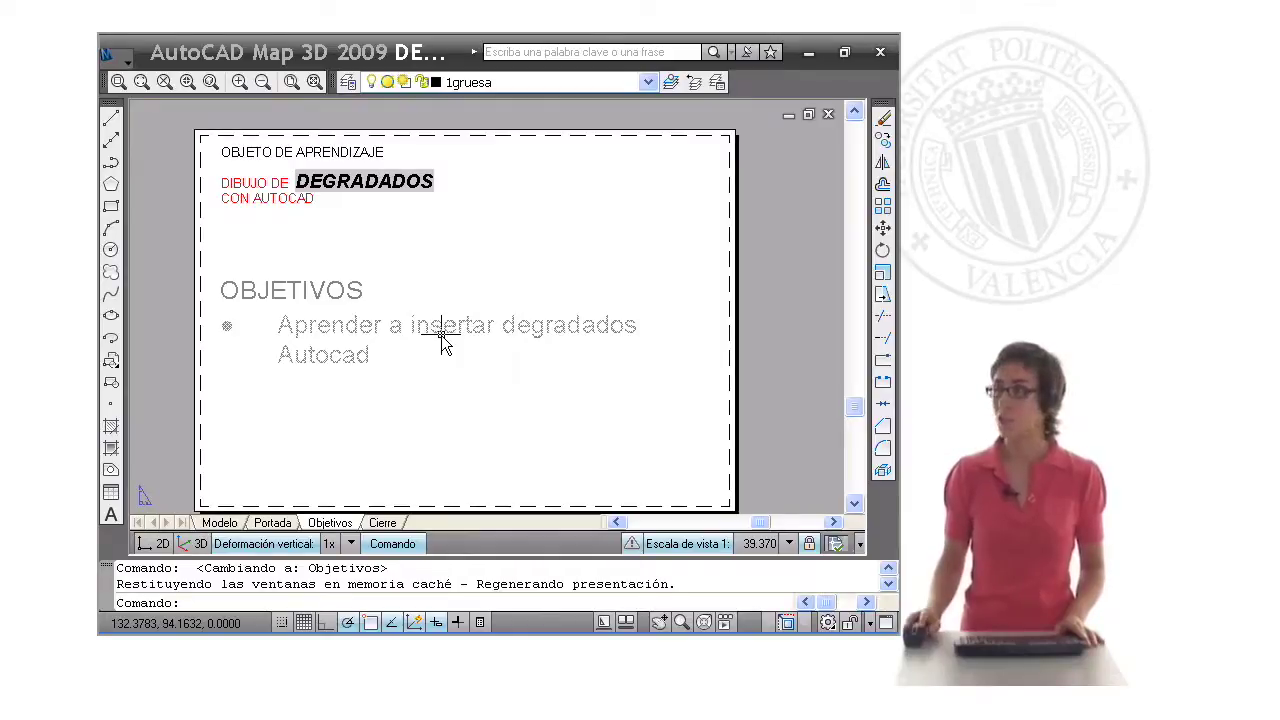
left_click(222, 522)
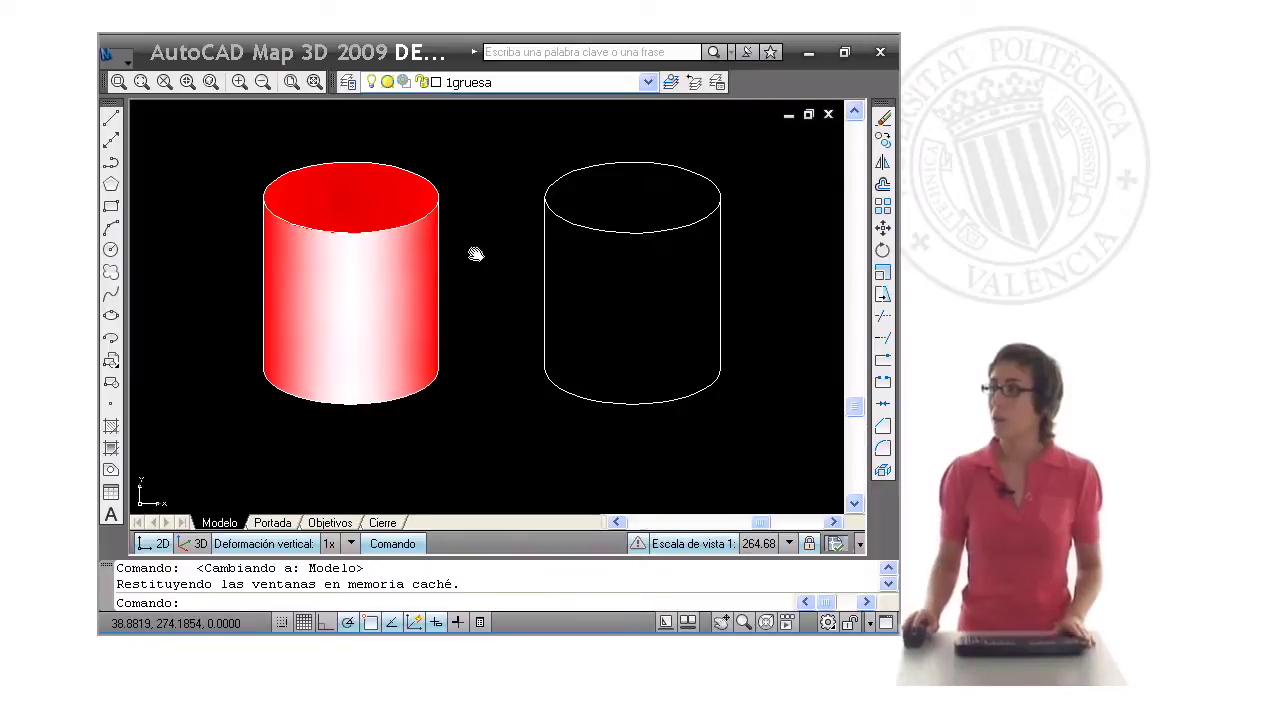
Pan the view so the empty wireframe cylinder sits nearer the middle
middle_click_drag(475, 254, 414, 280)
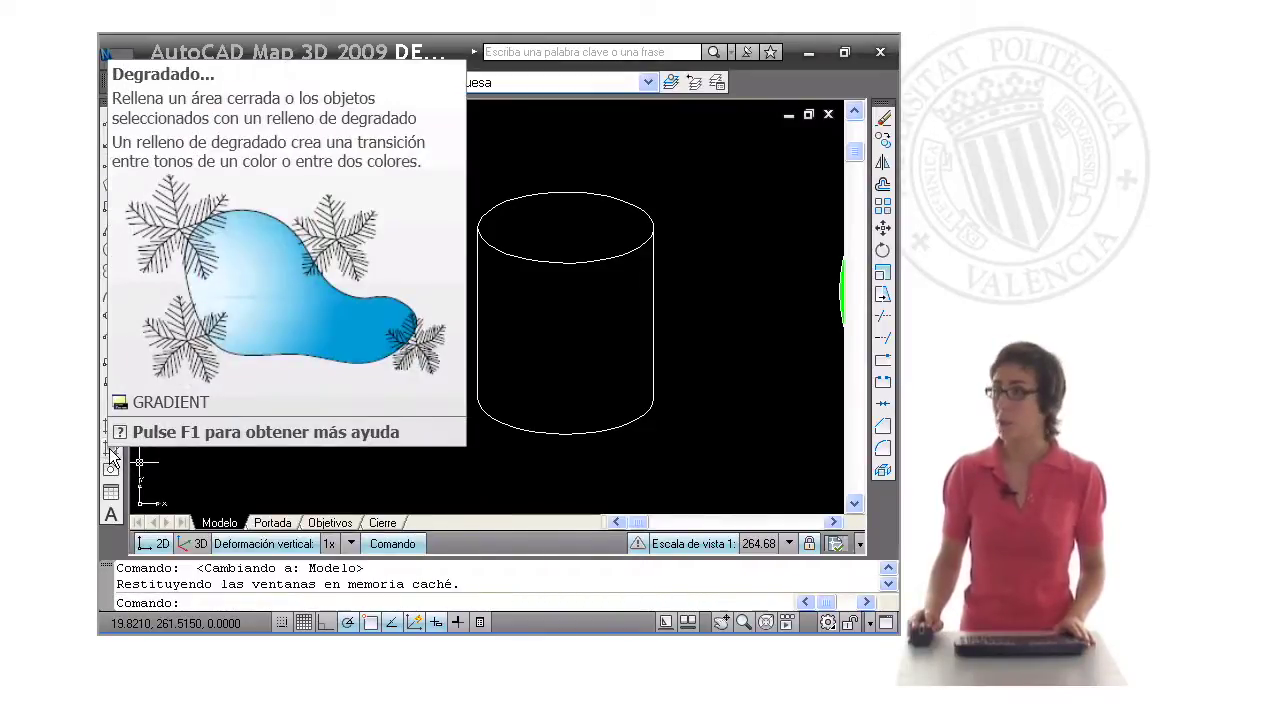
Set the one-colour gradient in Sombreado y degradado to red, index colour 1
left_click(113, 457)
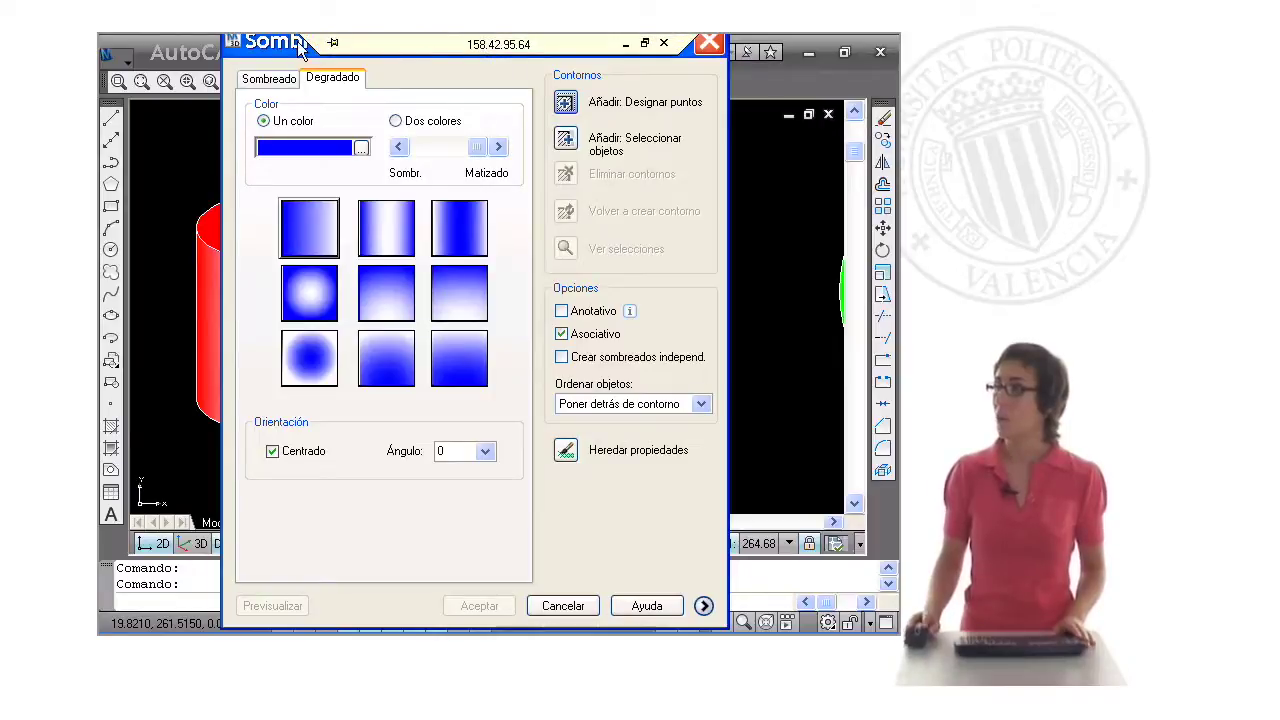
left_click_drag(299, 50, 504, 52)
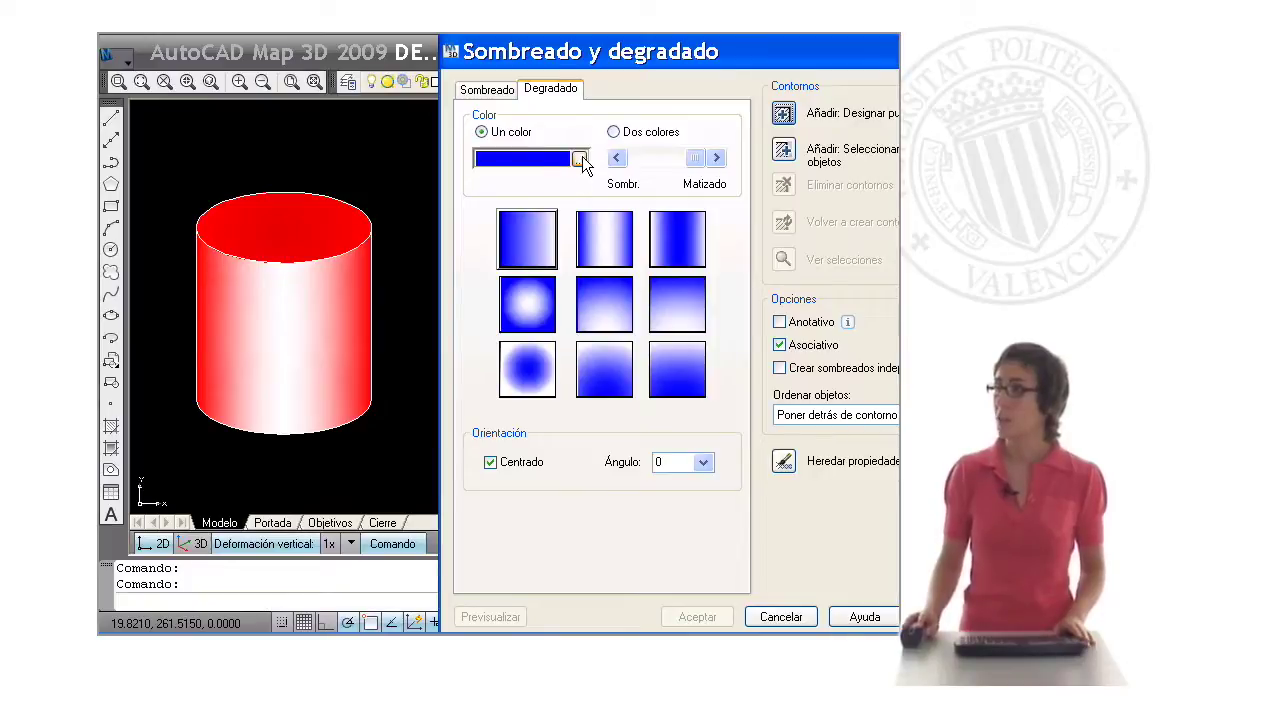
left_click(580, 159)
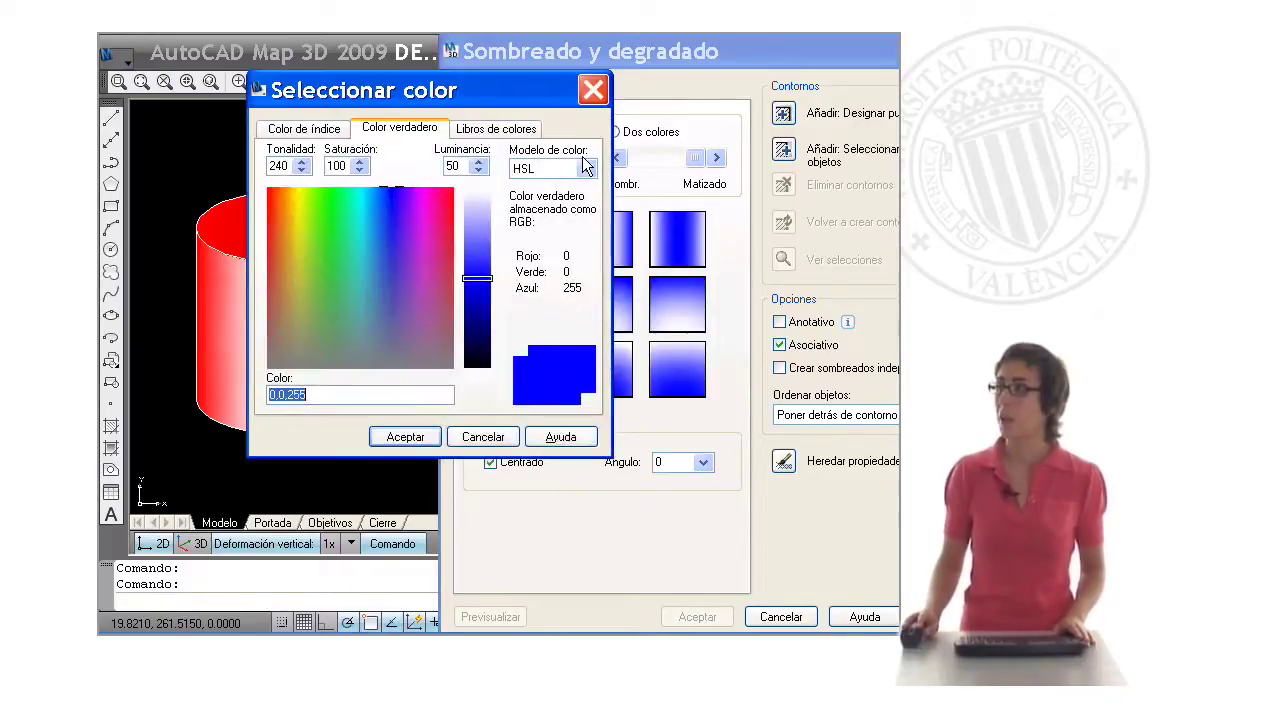
left_click(303, 130)
left_click(405, 130)
left_click(463, 136)
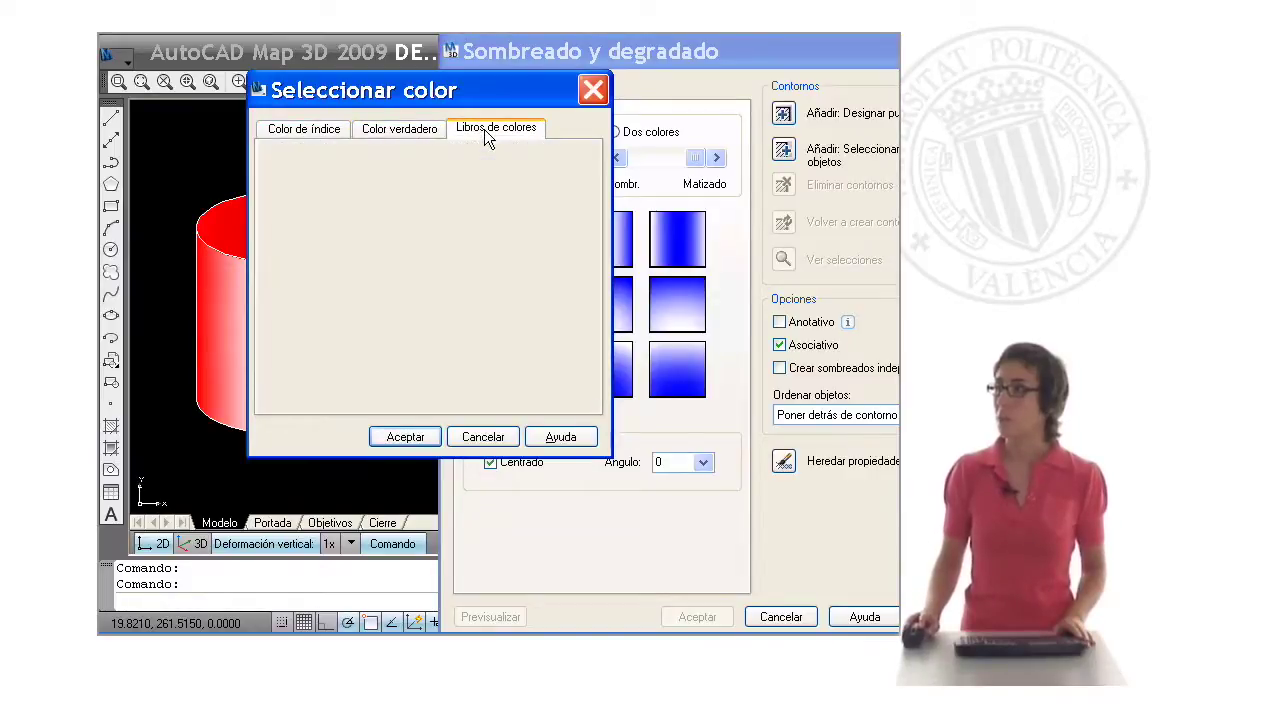
left_click(407, 131)
left_click(310, 138)
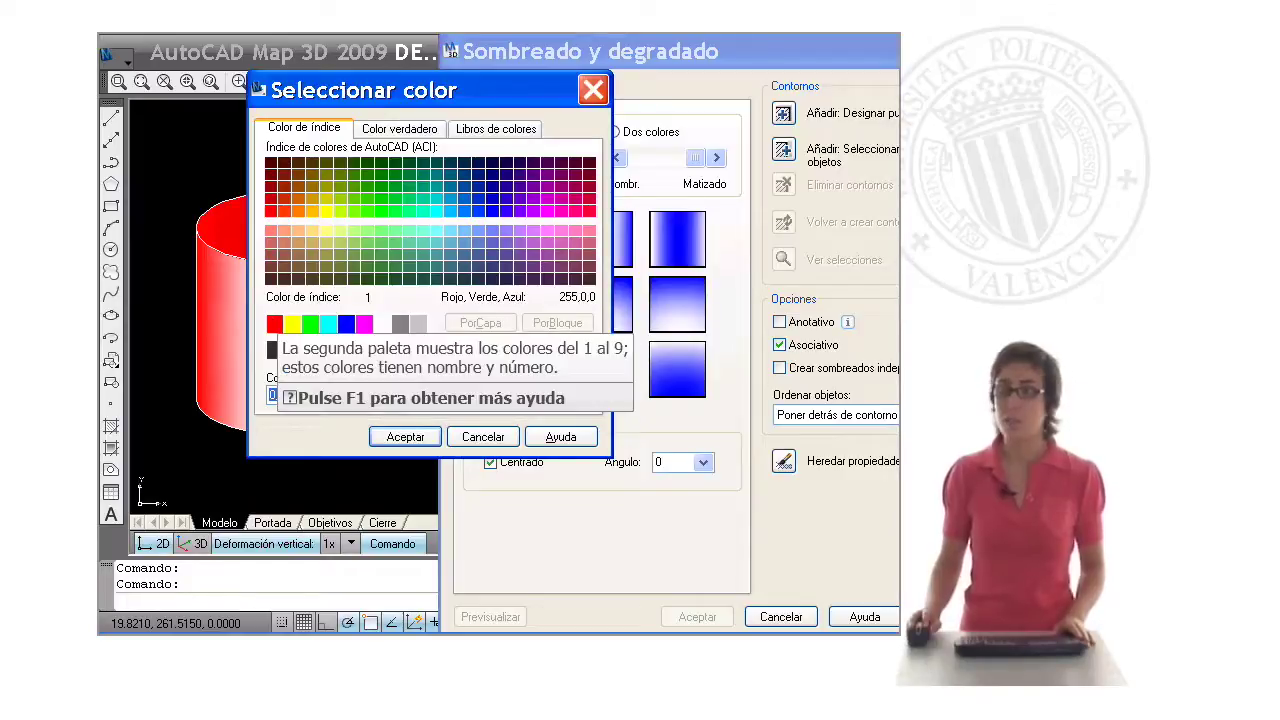
left_click(274, 323)
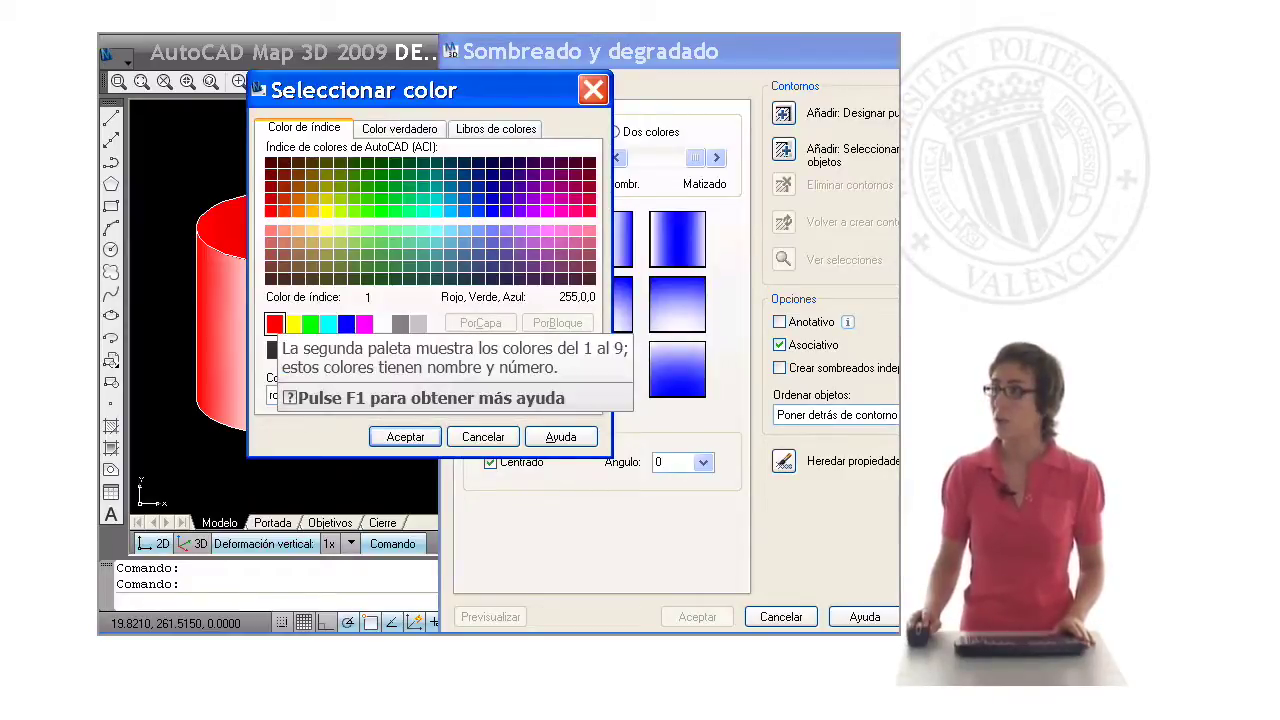
left_click(406, 437)
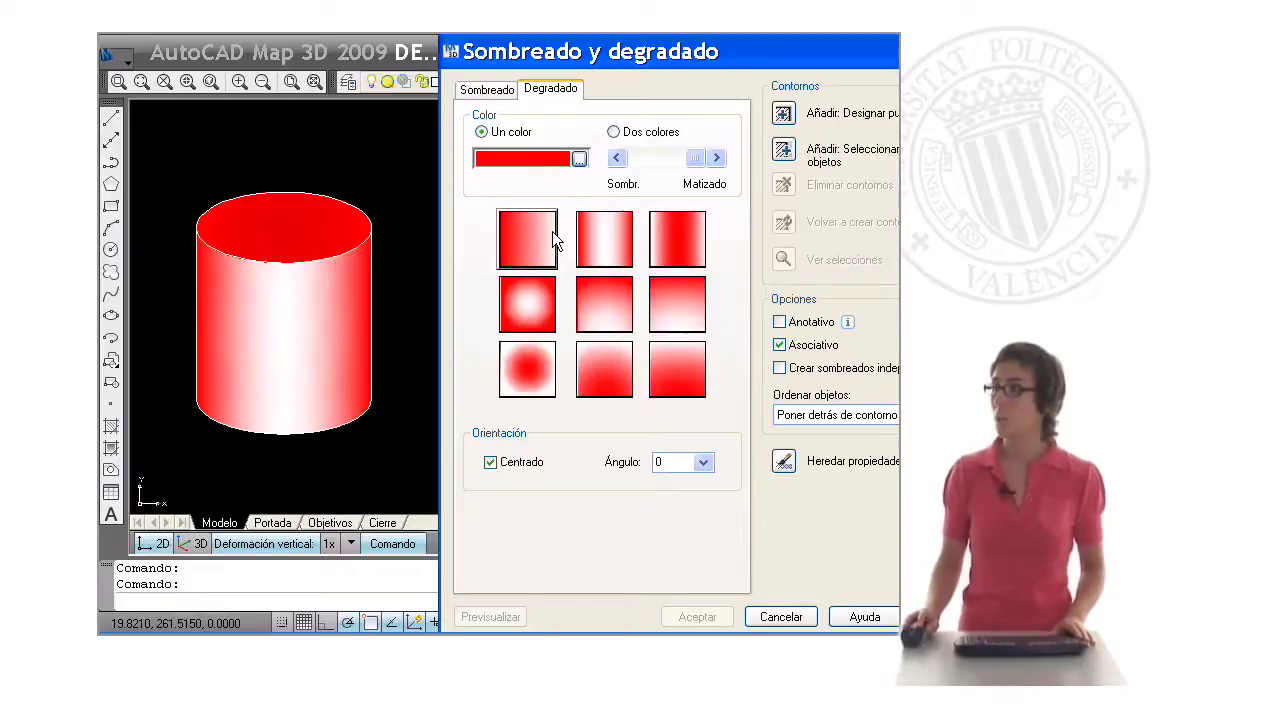
Select the second, centre-light red gradient swatch and begin picking the fill area
left_click(607, 240)
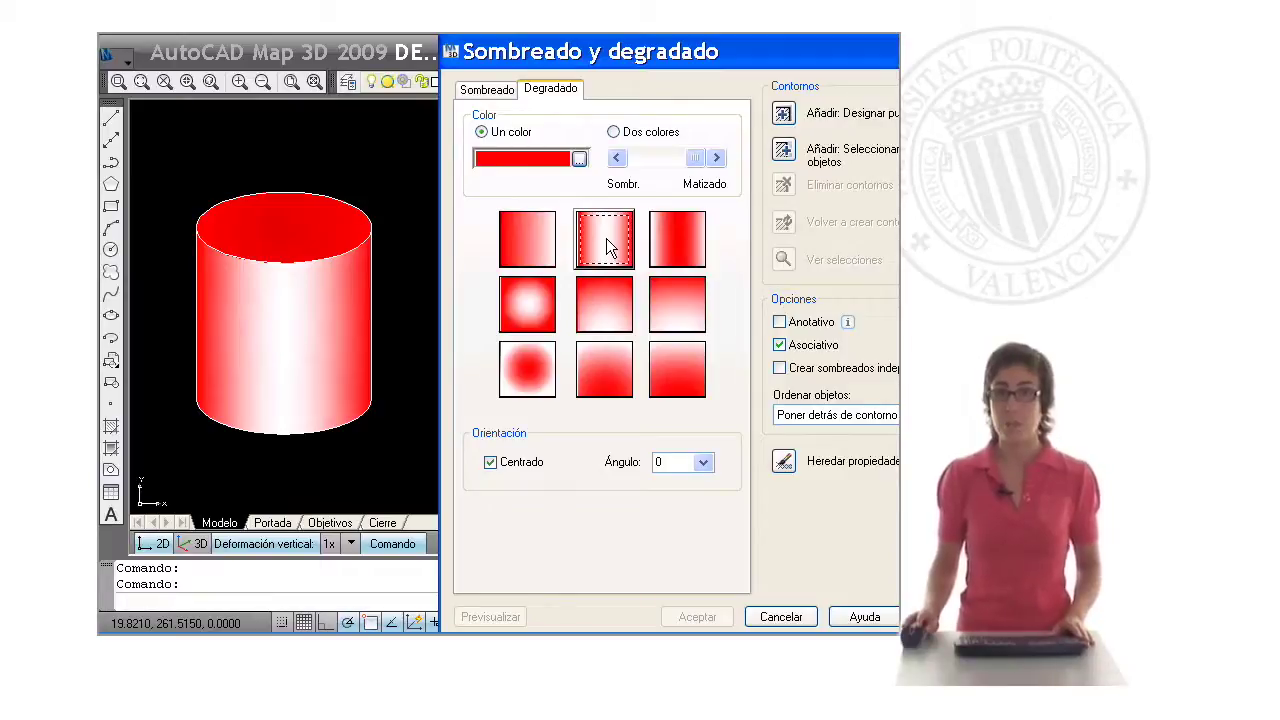
left_click_drag(713, 56, 608, 67)
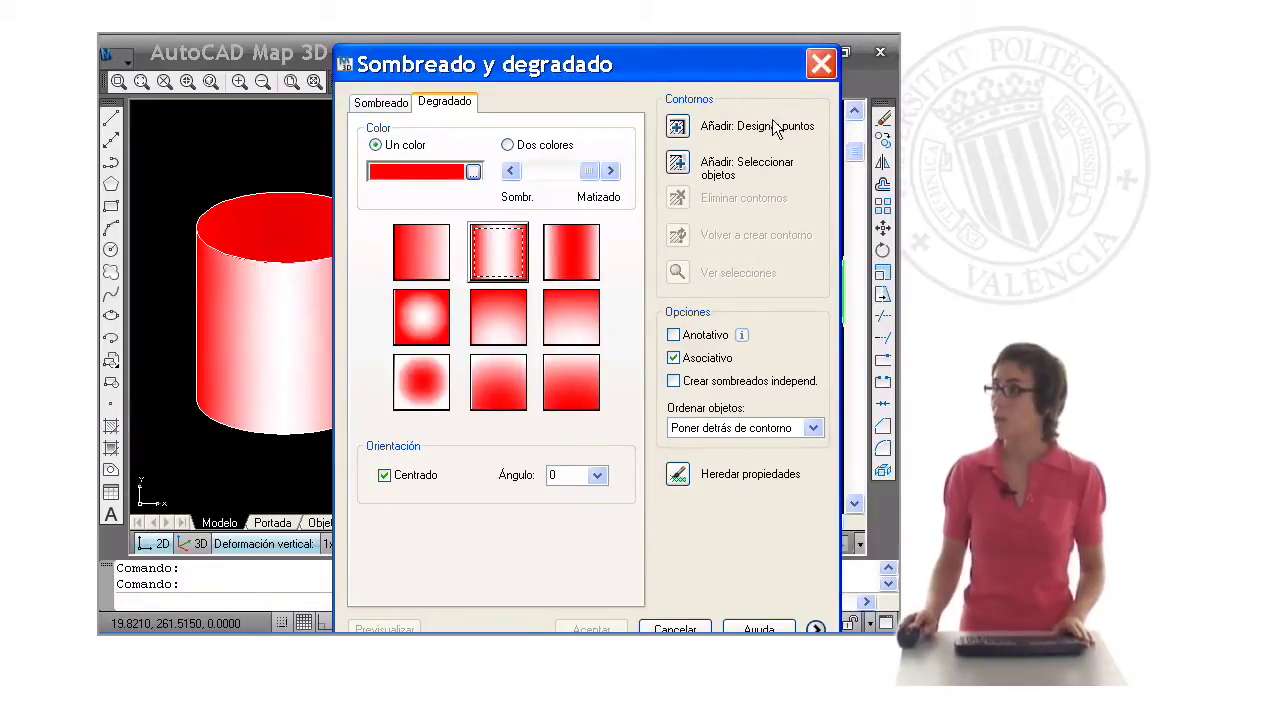
left_click(676, 130)
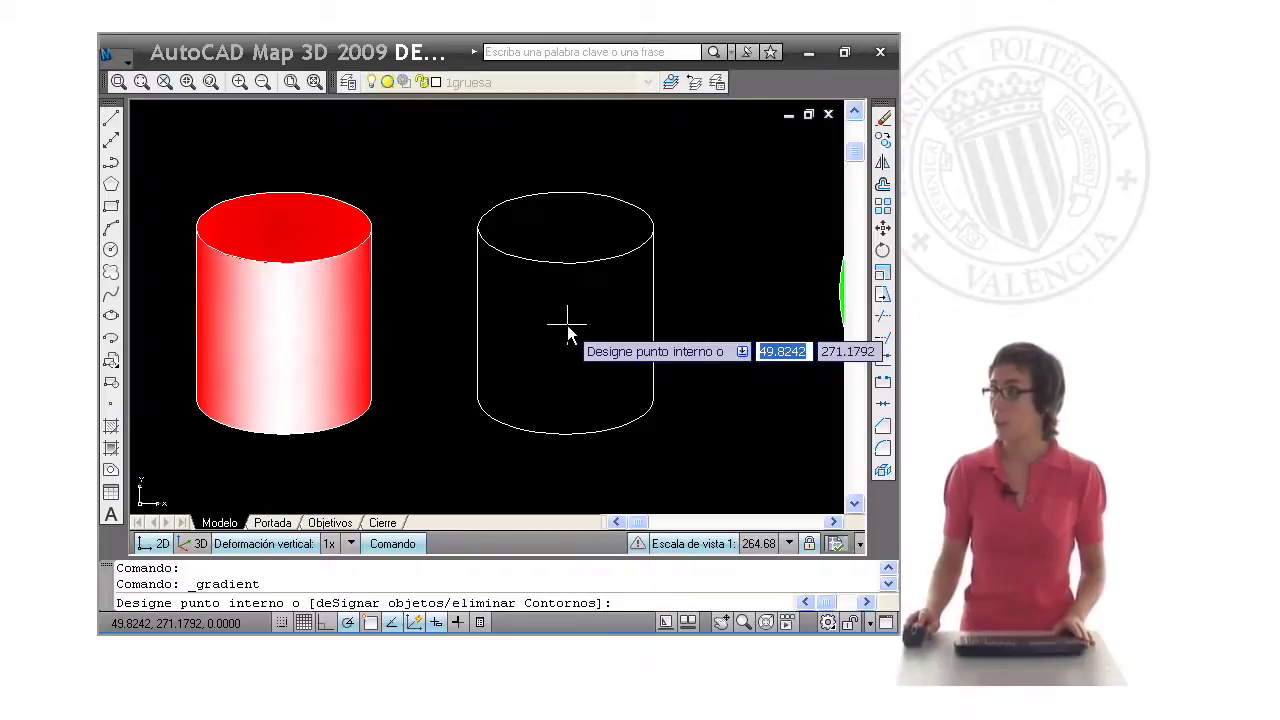
Pick inside the right cylinder, then preview and accept its red gradient side fill
left_click(567, 333)
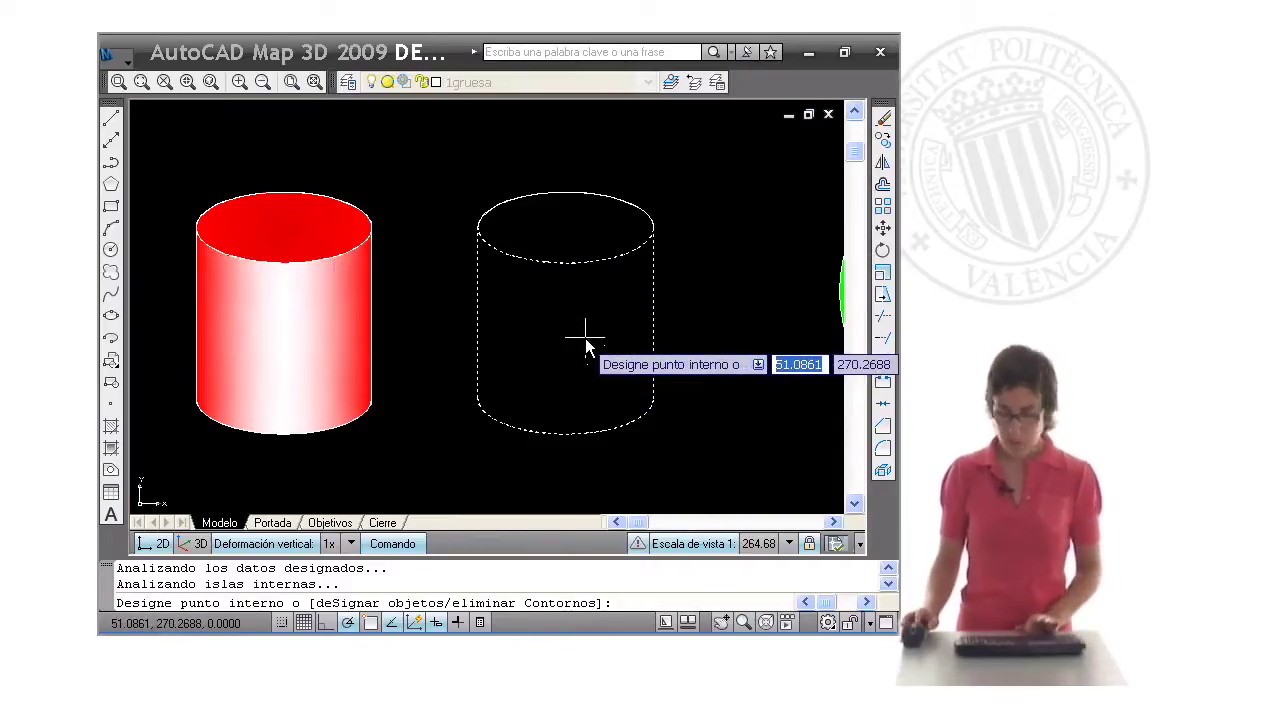
key("Return")
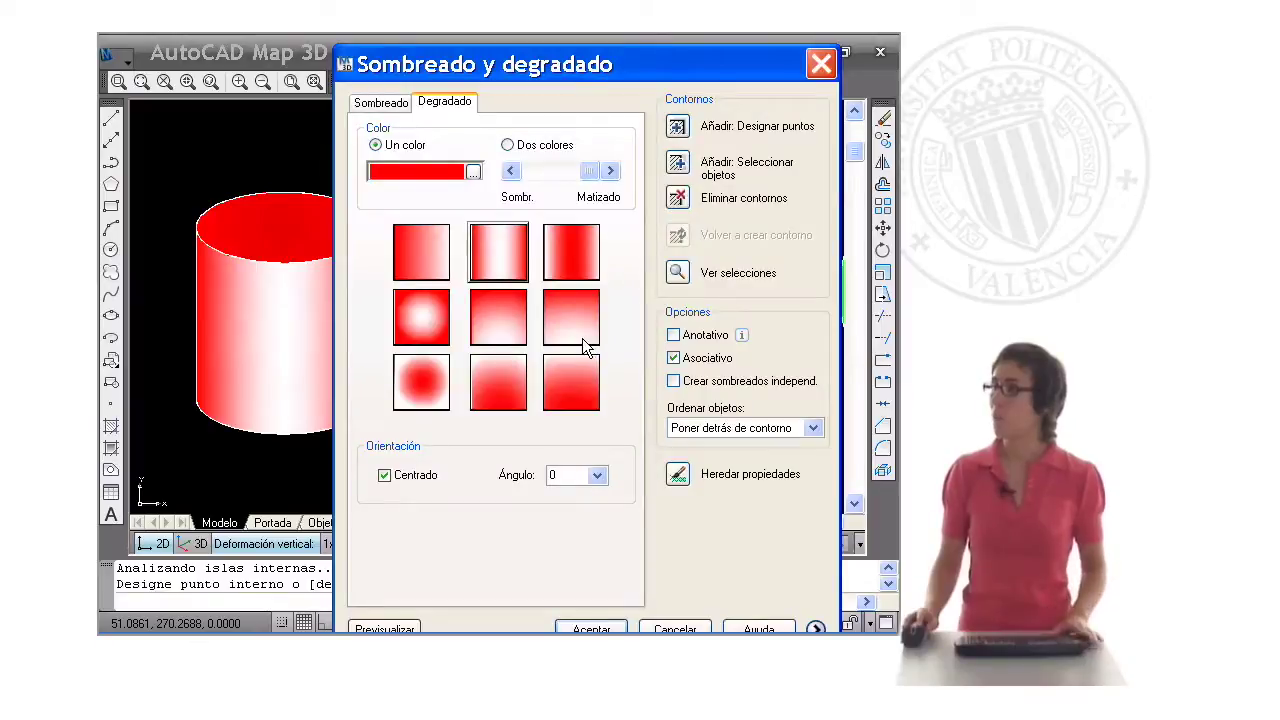
left_click_drag(608, 61, 615, 34)
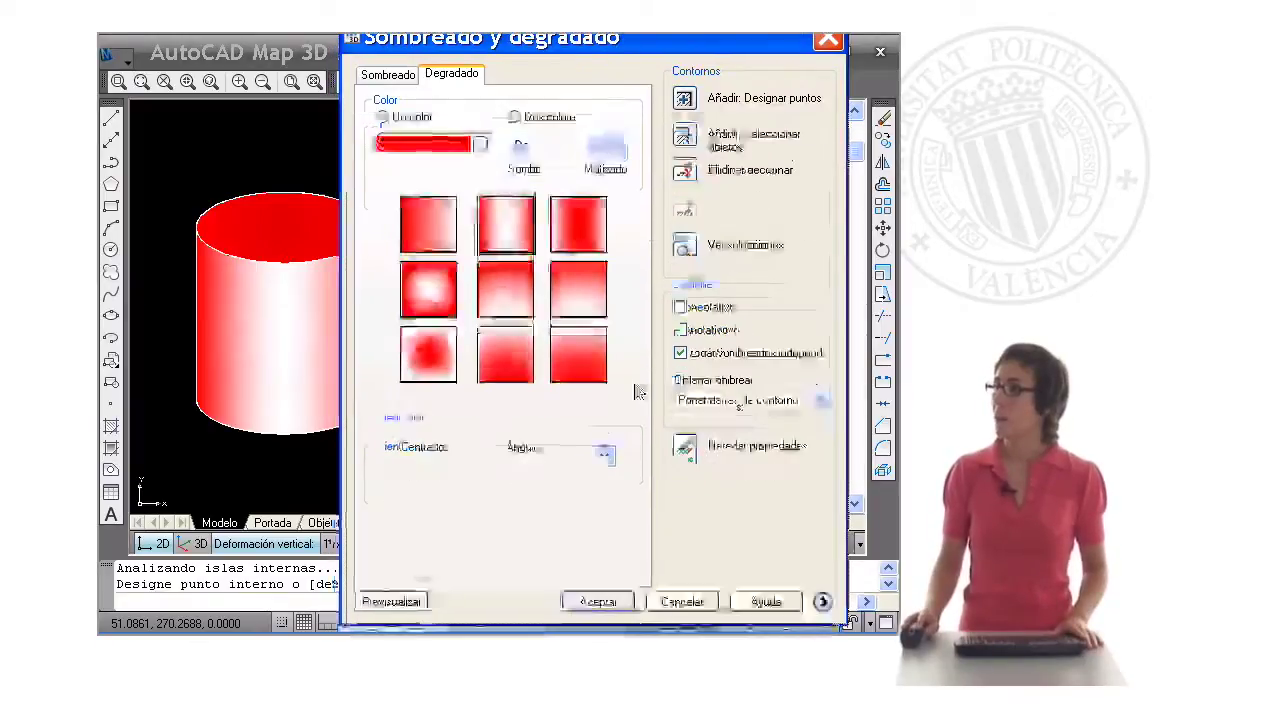
left_click(392, 603)
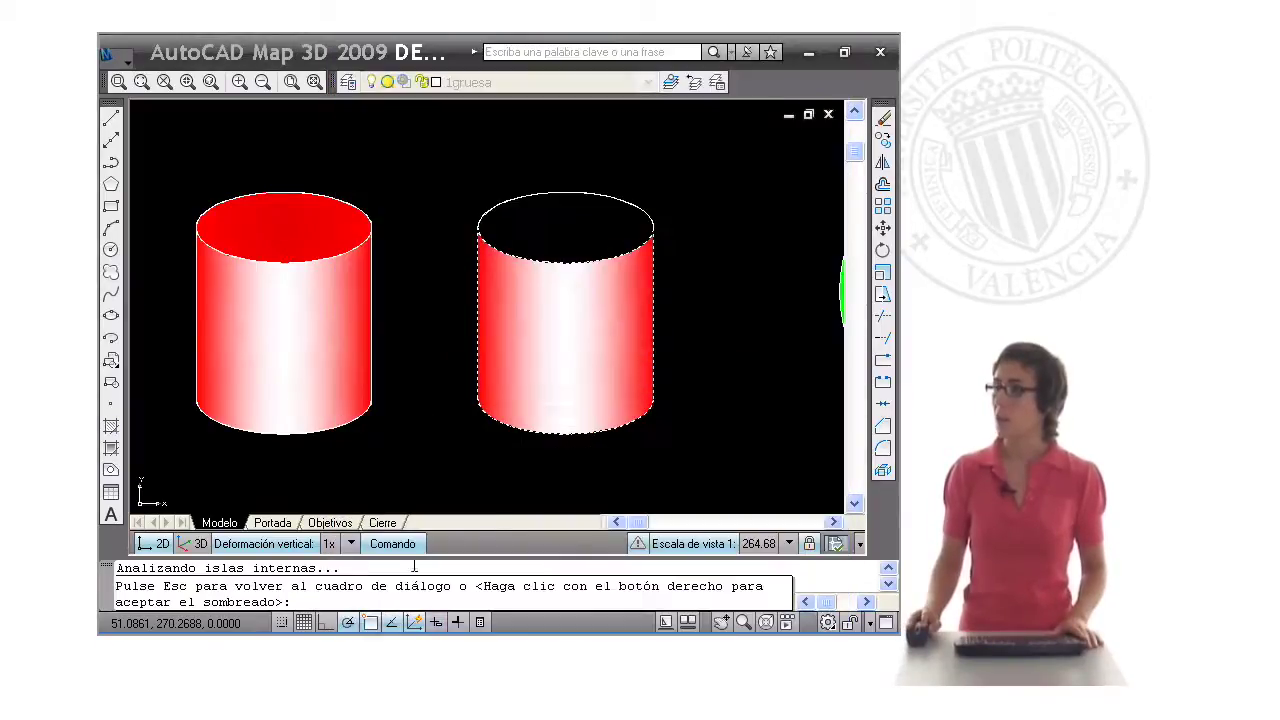
right_click(431, 345)
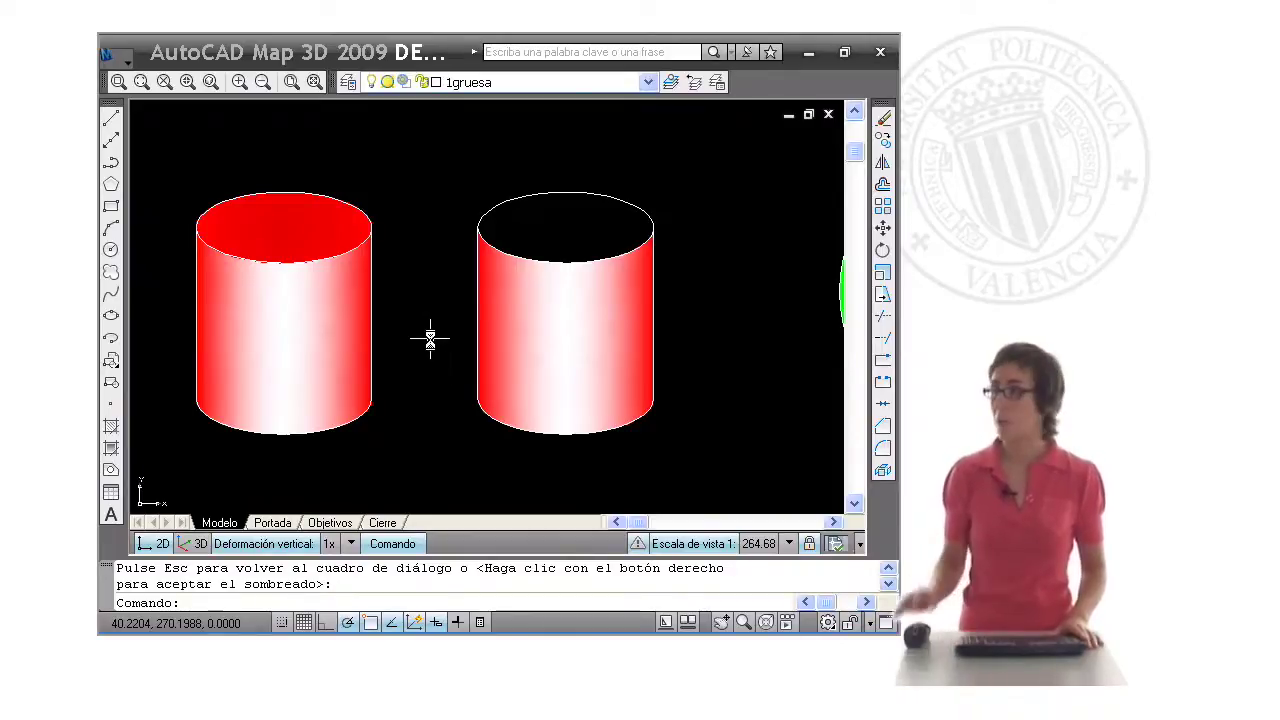
double_click(549, 315)
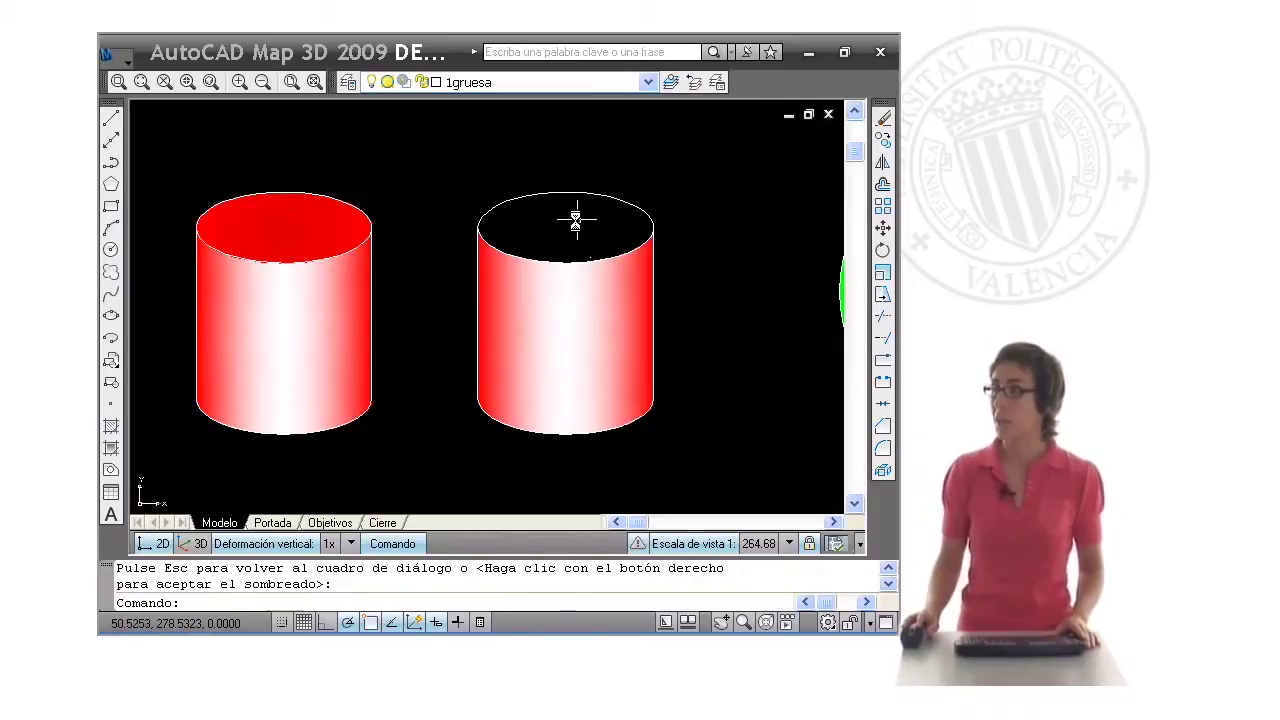
Switch to plain hatch settings and set the solid fill colour to red
left_click(111, 448)
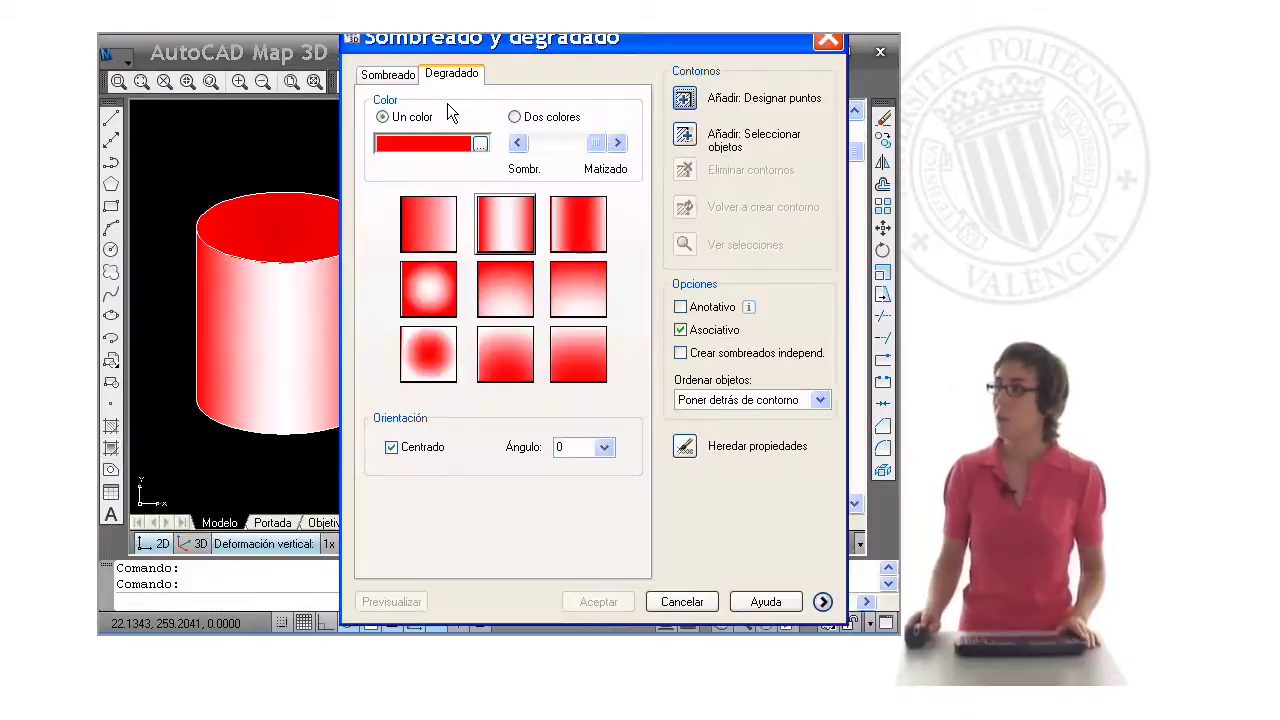
left_click(403, 76)
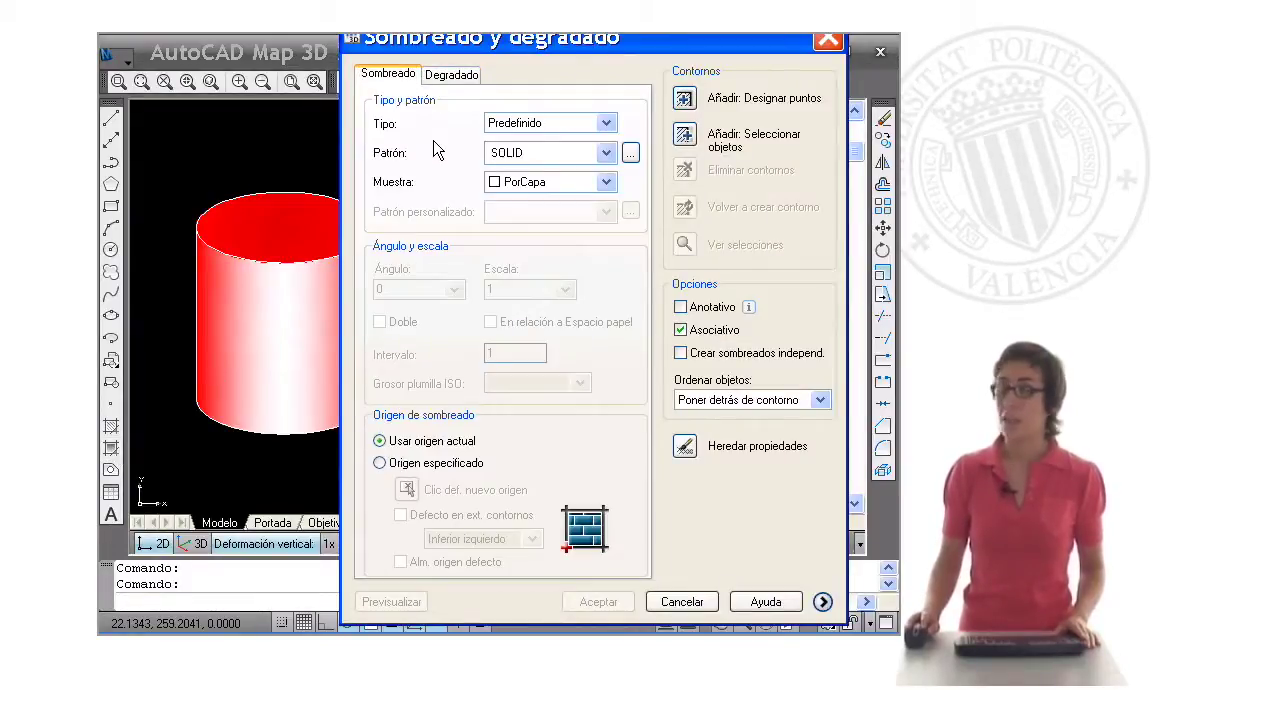
mouse_move(606, 182)
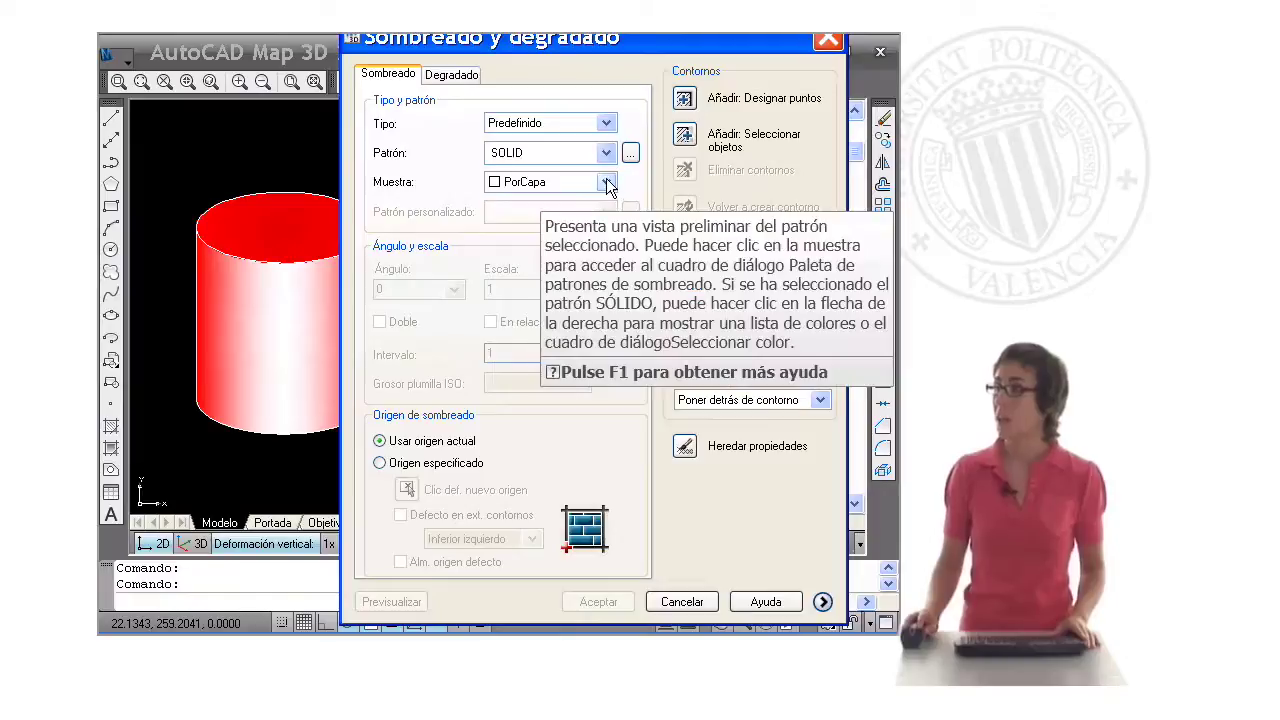
left_click(606, 178)
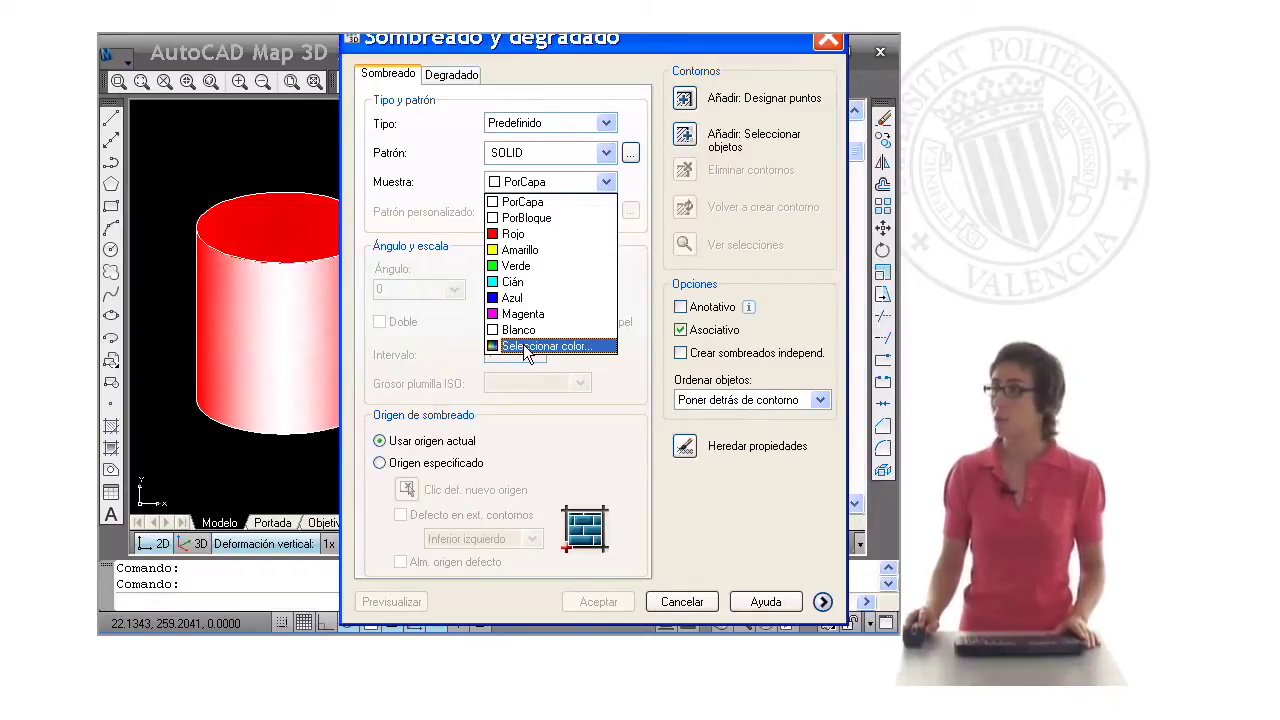
left_click(518, 237)
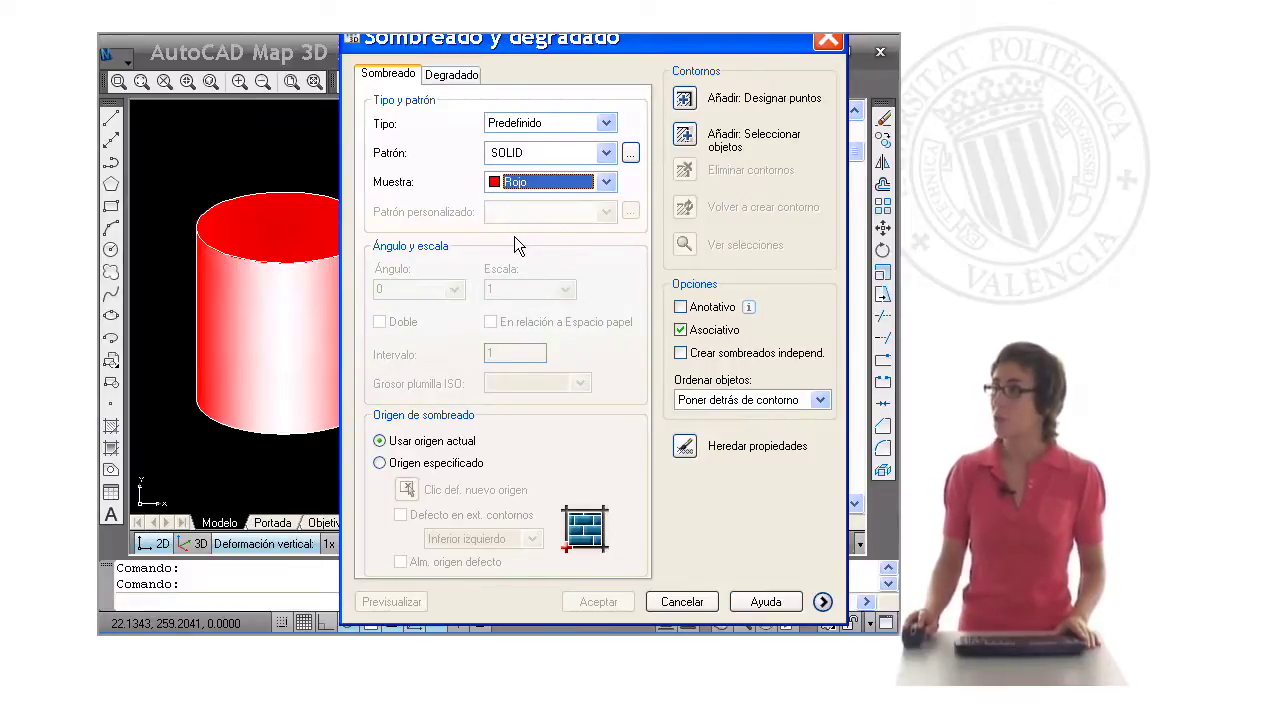
Fill the right cylinder's top with solid red, previewing before accepting
left_click(685, 97)
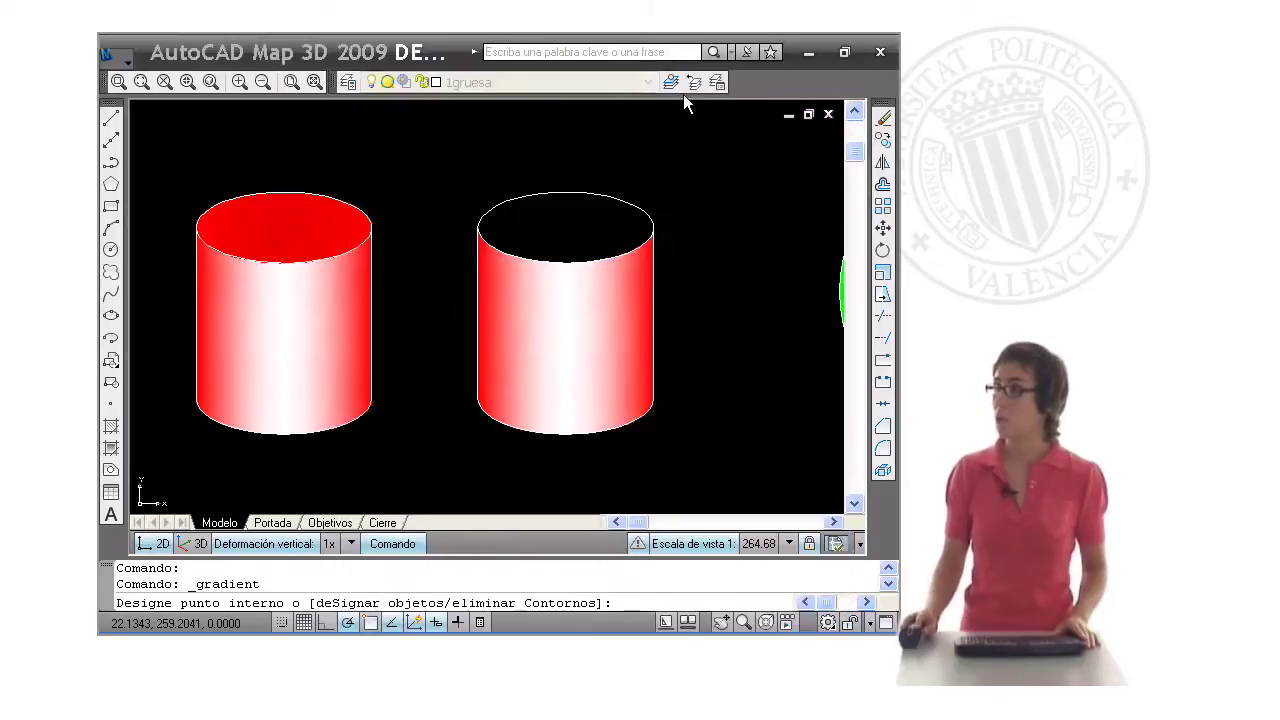
left_click(571, 231)
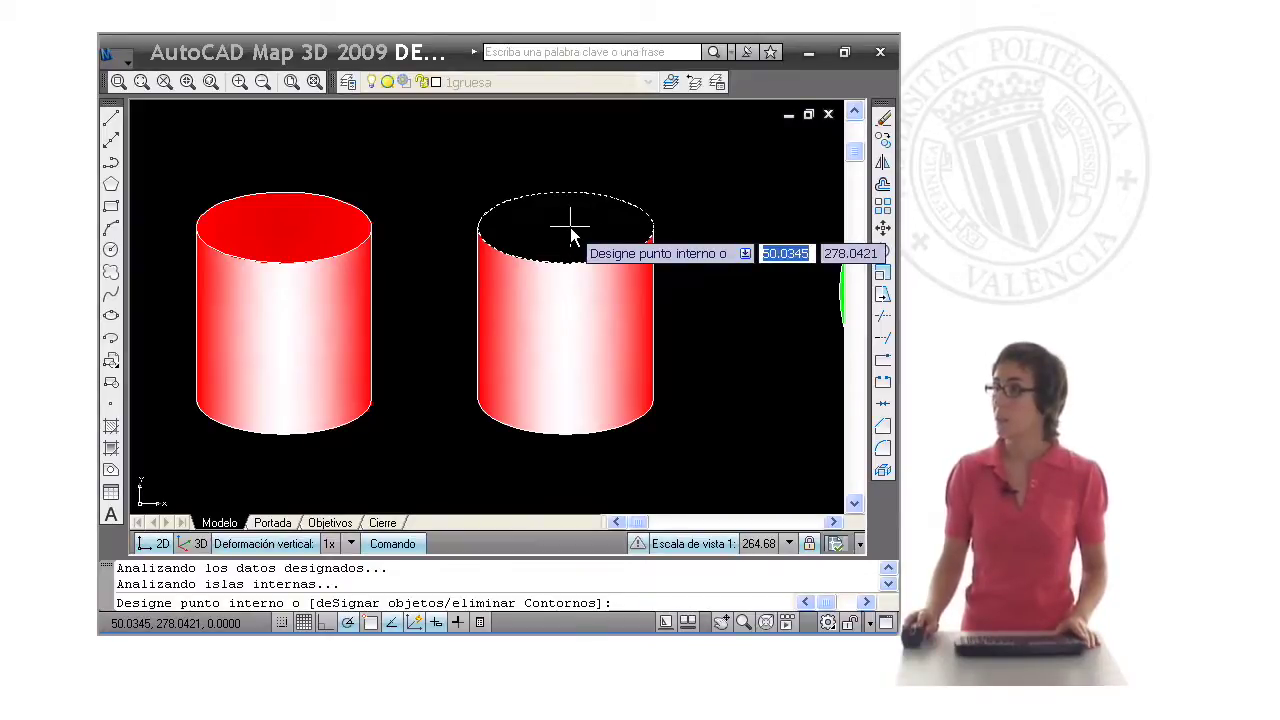
key("Return")
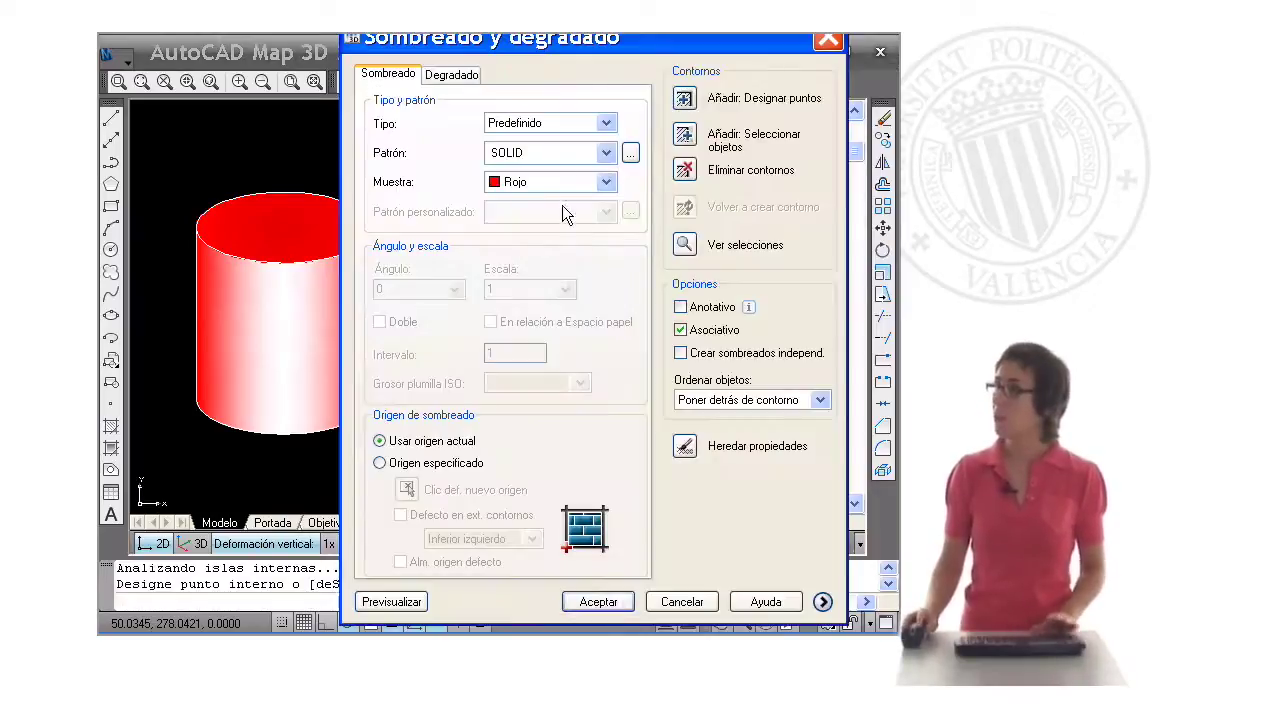
left_click_drag(585, 46, 597, 34)
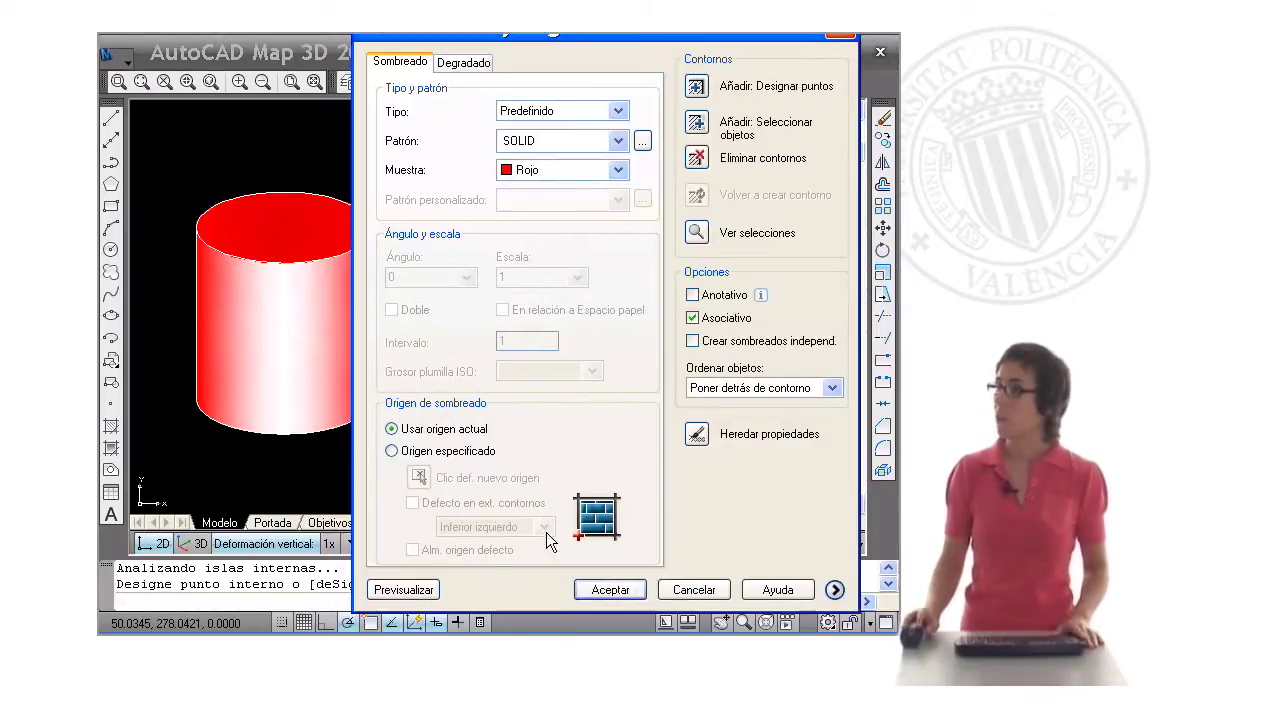
left_click(393, 596)
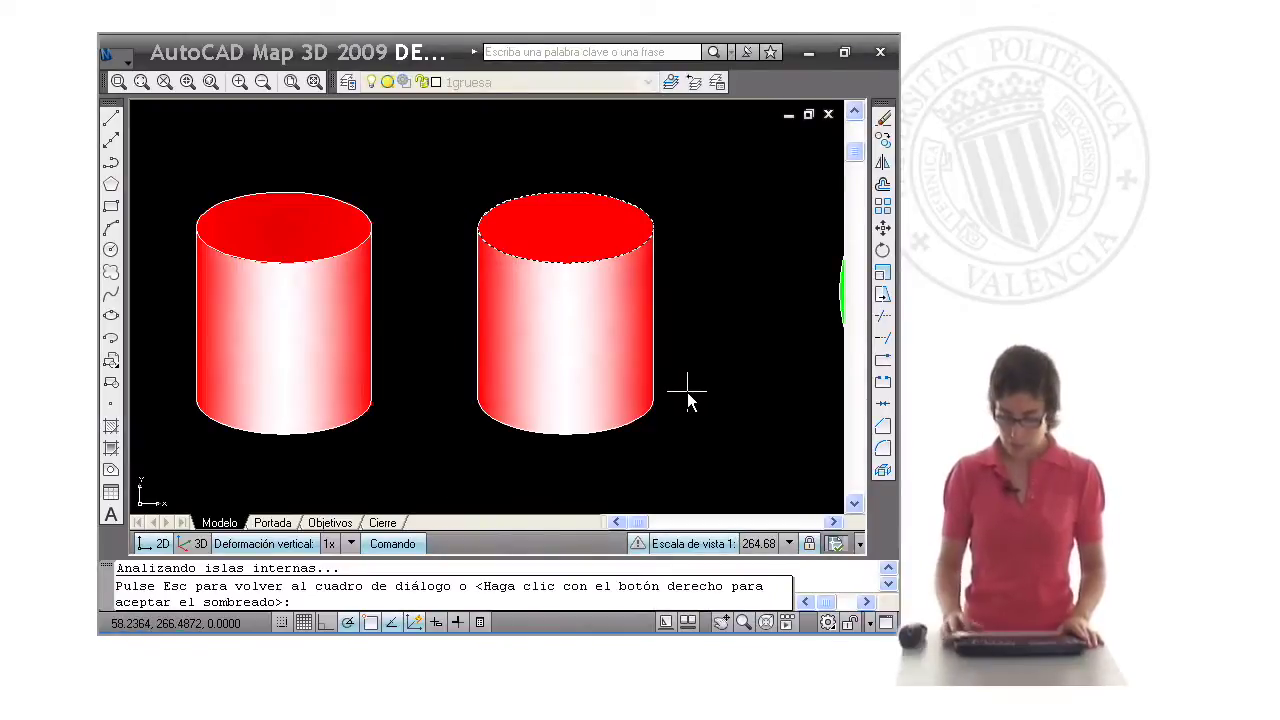
right_click(688, 400)
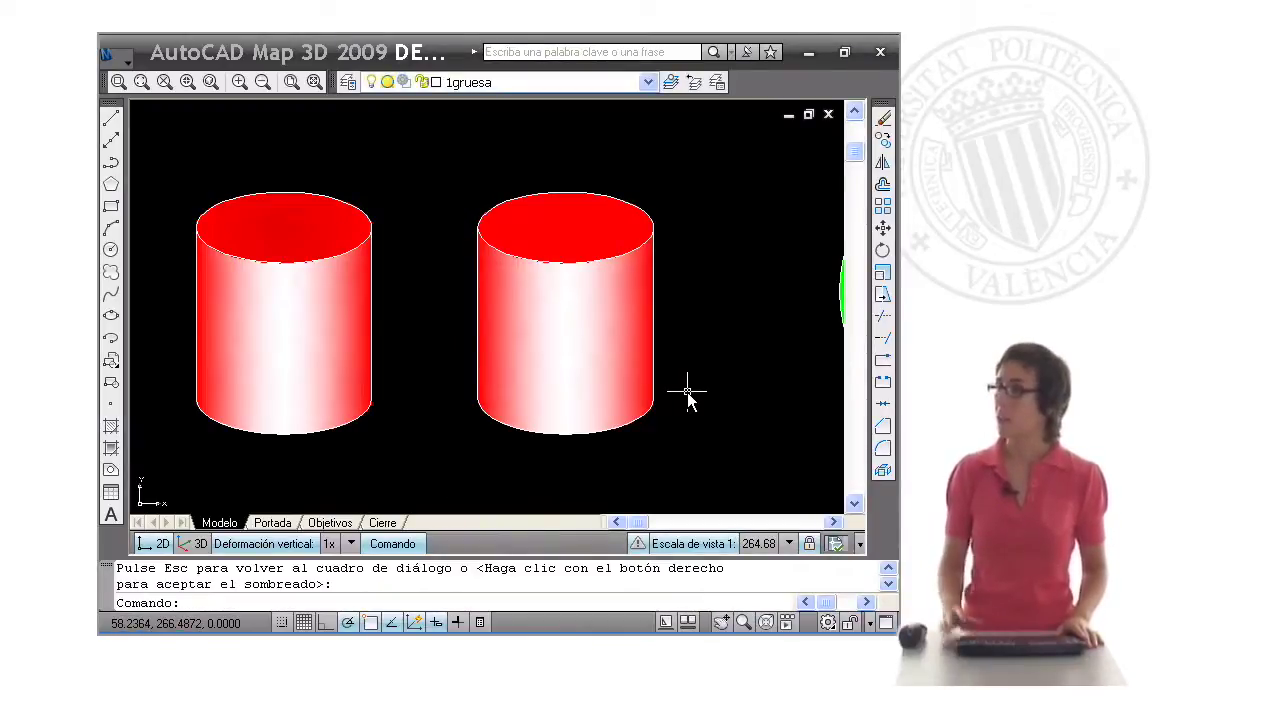
Zoom and pan to show the green sphere, empty circle and both boxes
scroll(686, 390, "down", 2)
mouse_move(706, 391)
middle_mouse_down()
mouse_move(566, 390)
mouse_move(523, 363)
mouse_move(400, 343)
middle_mouse_up()
scroll(566, 390, "down", 2)
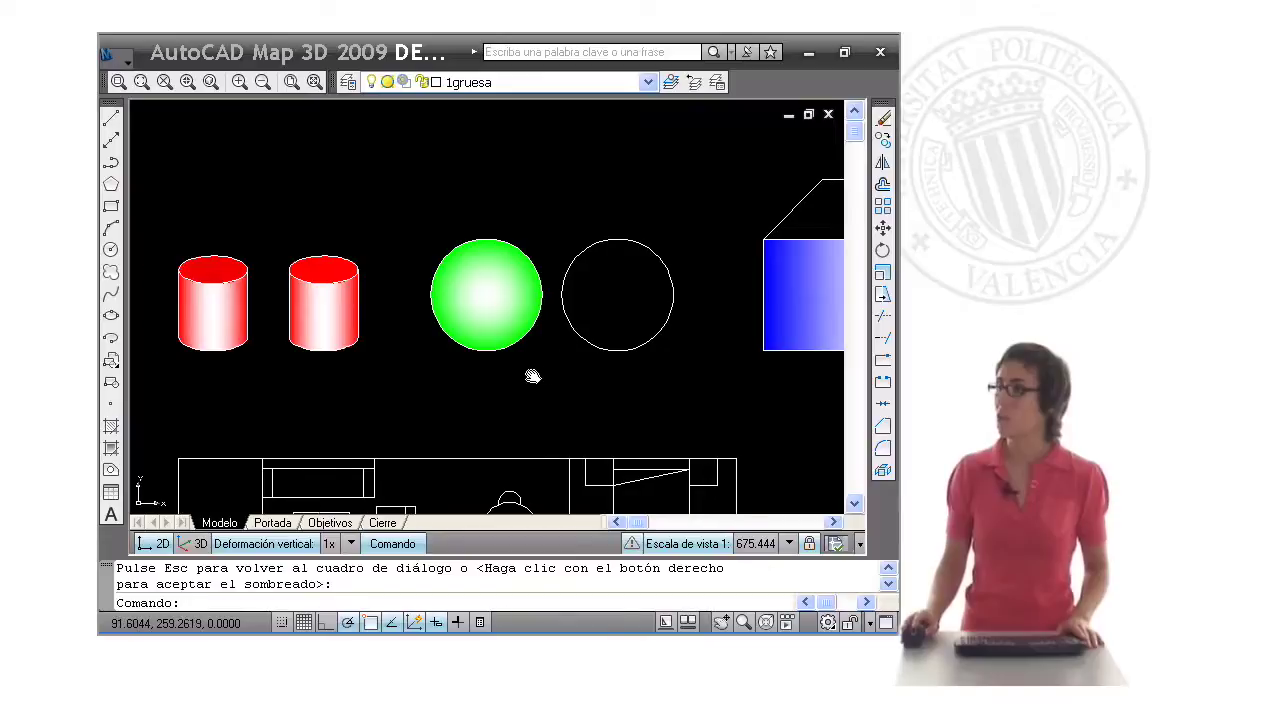
middle_click_drag(531, 374, 484, 372)
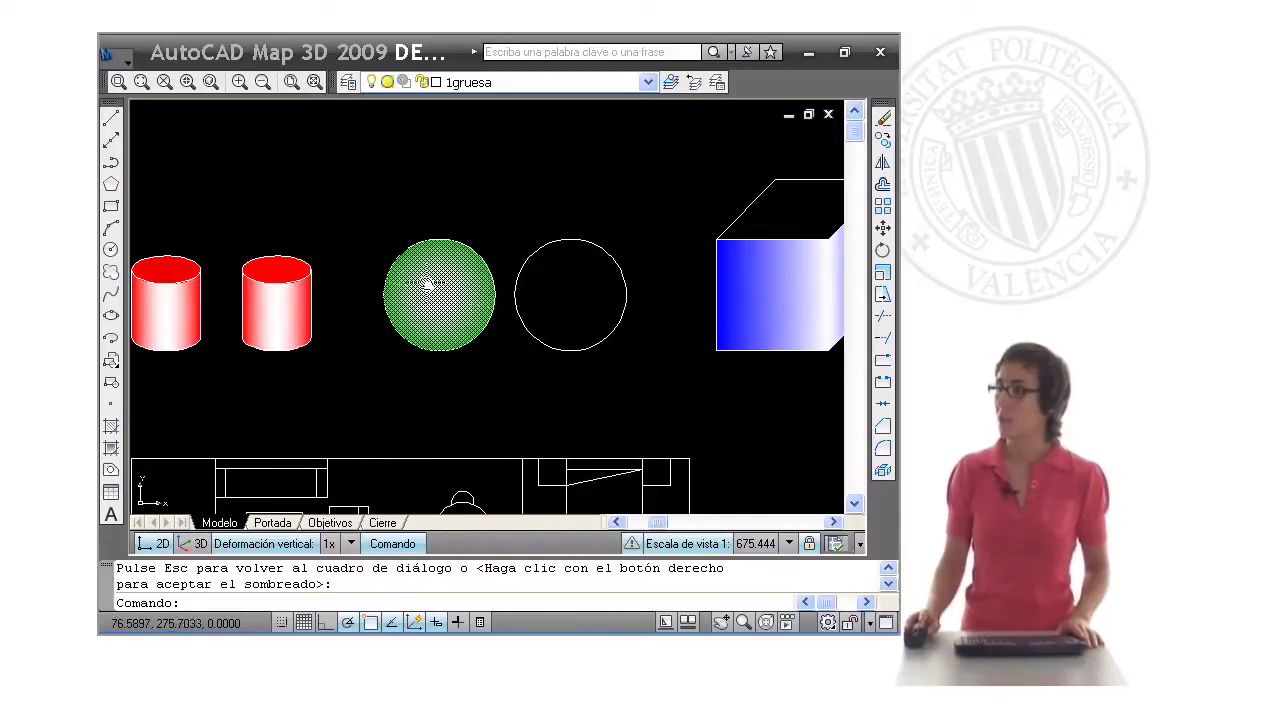
scroll(614, 414, "up", 2)
middle_click_drag(529, 403, 409, 449)
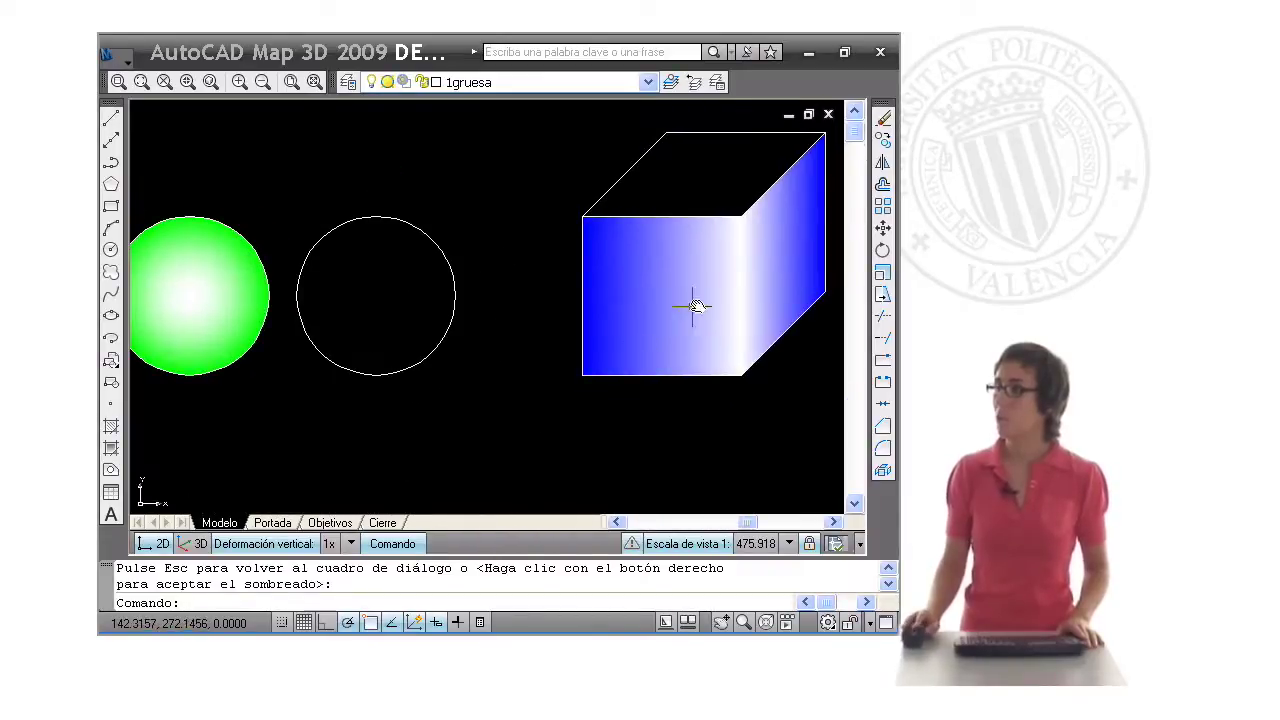
scroll(709, 420, "down", 2)
middle_click_drag(709, 420, 632, 411)
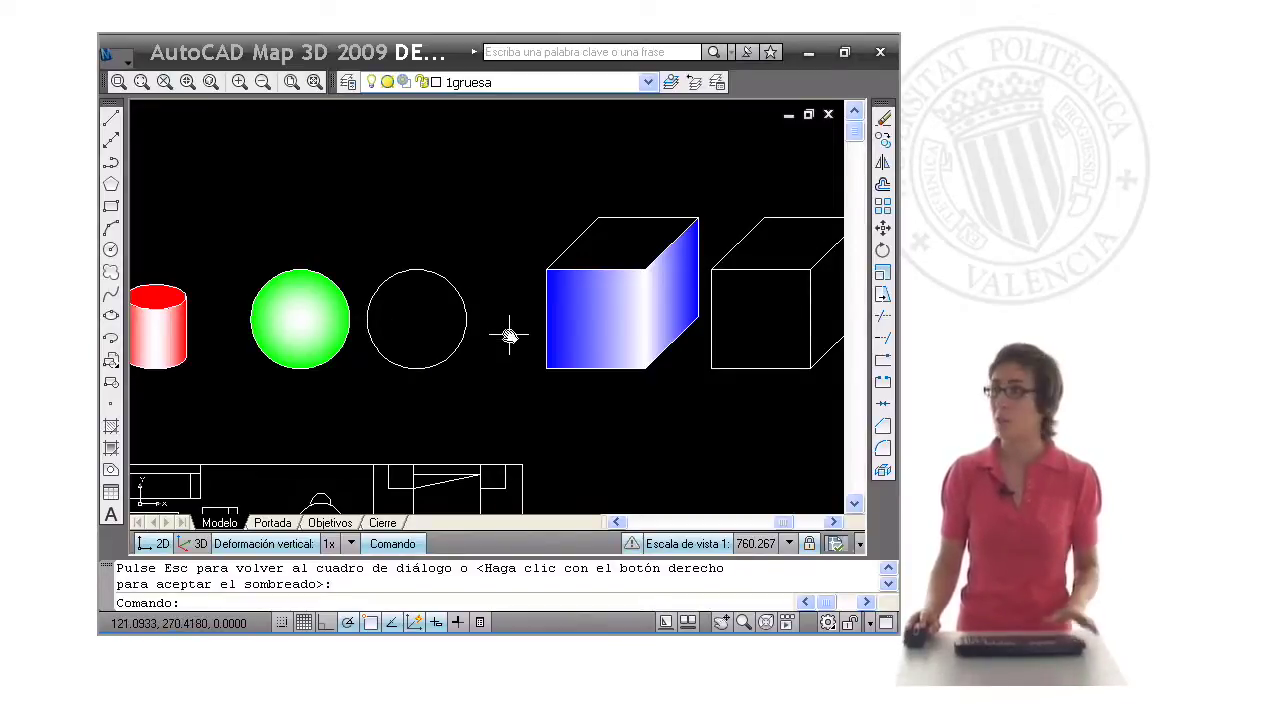
Set the gradient colour to green with the centred radial pattern
left_click(111, 449)
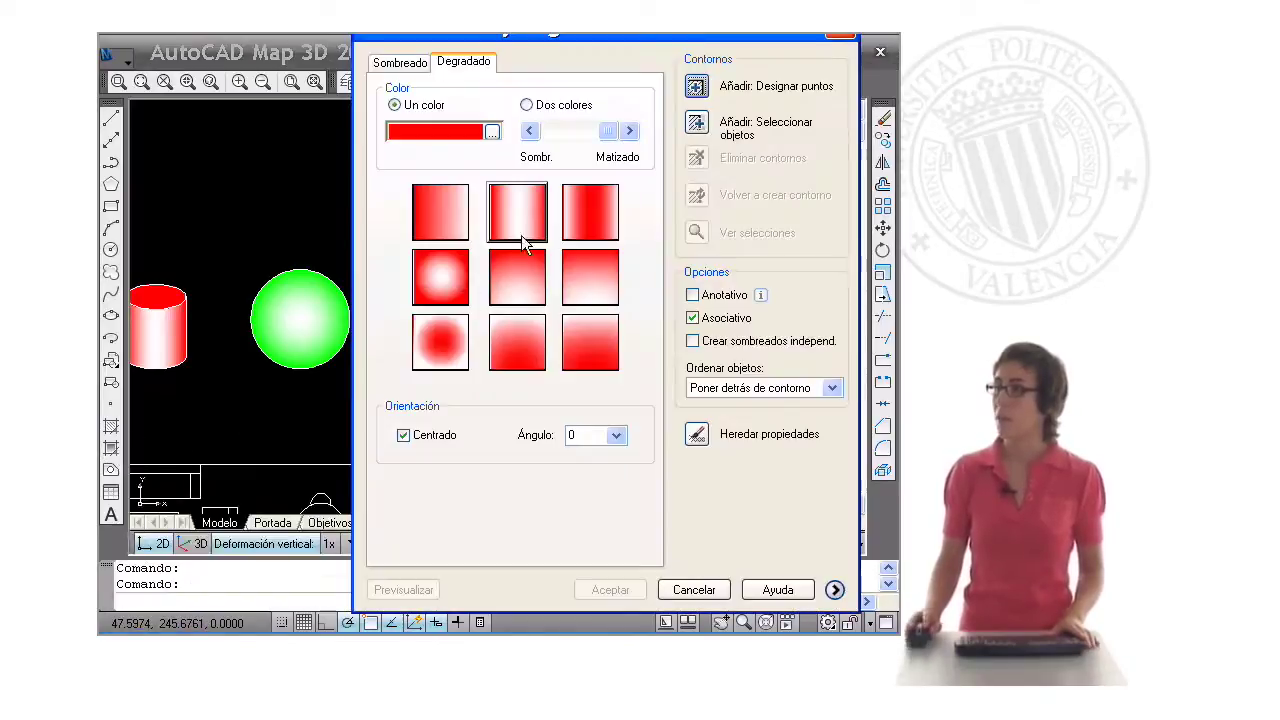
left_click(493, 134)
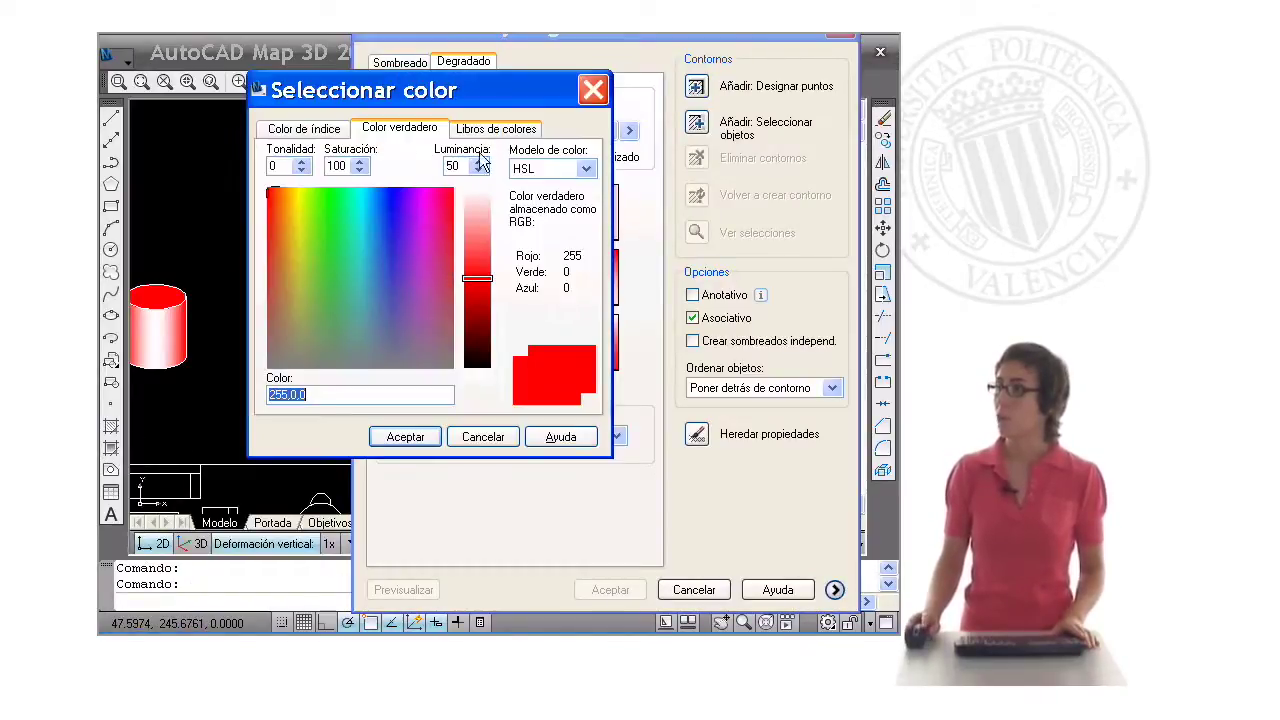
left_click(300, 130)
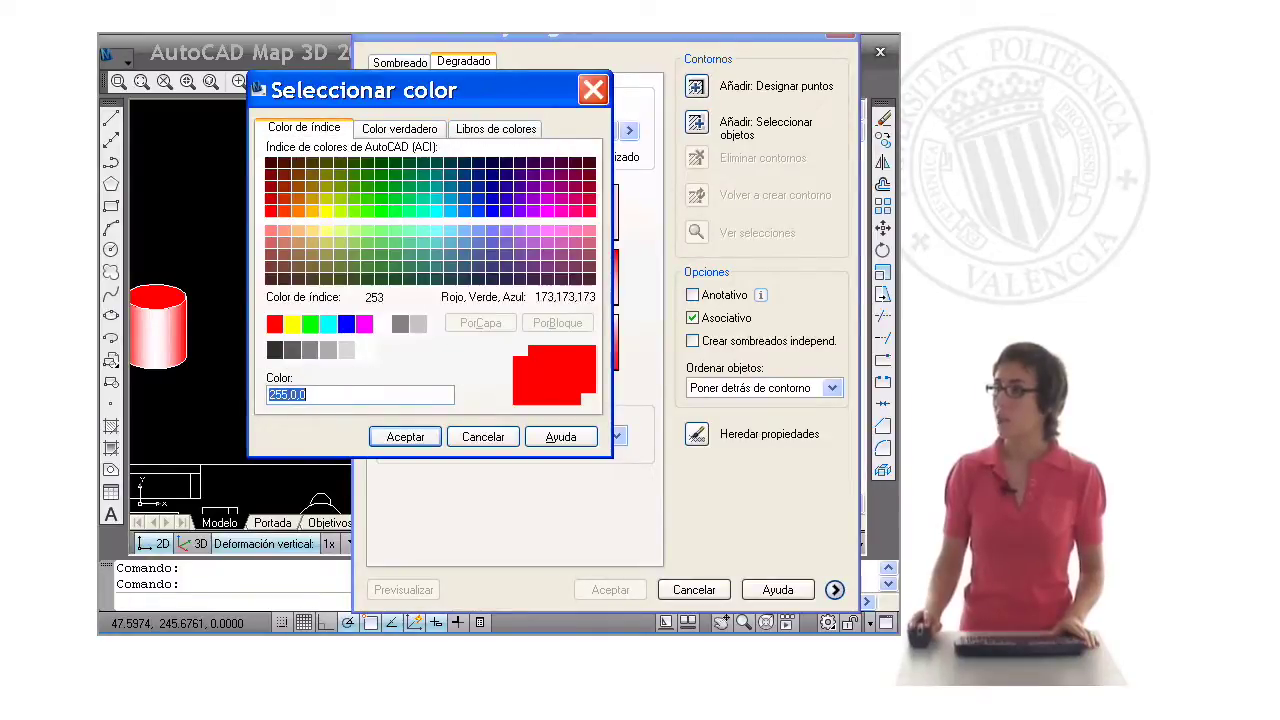
left_click(328, 323)
left_click(310, 323)
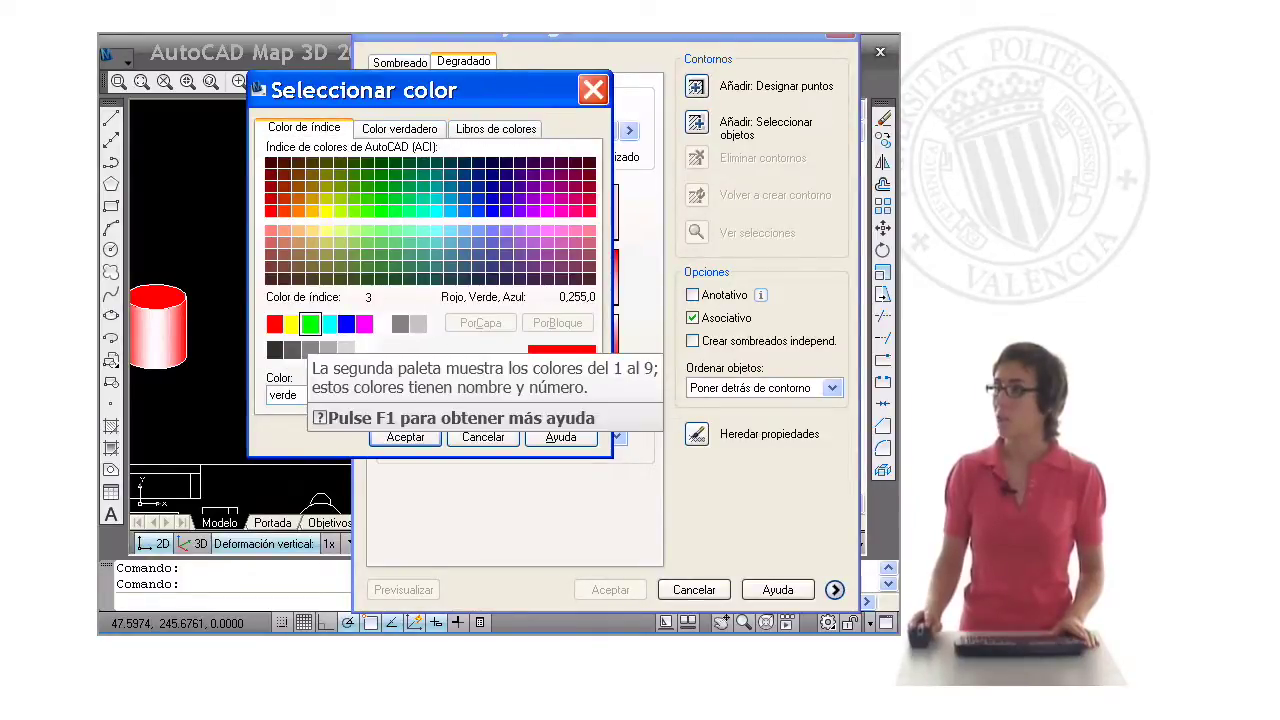
left_click(436, 443)
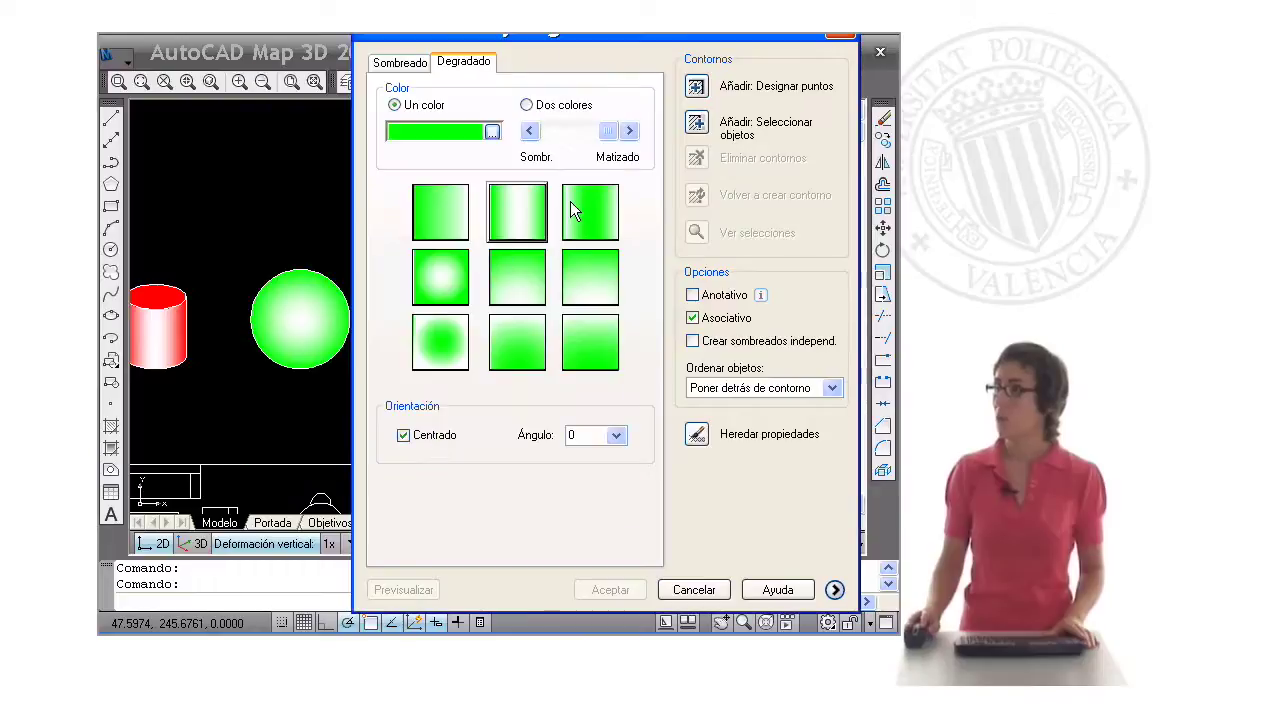
left_click(445, 283)
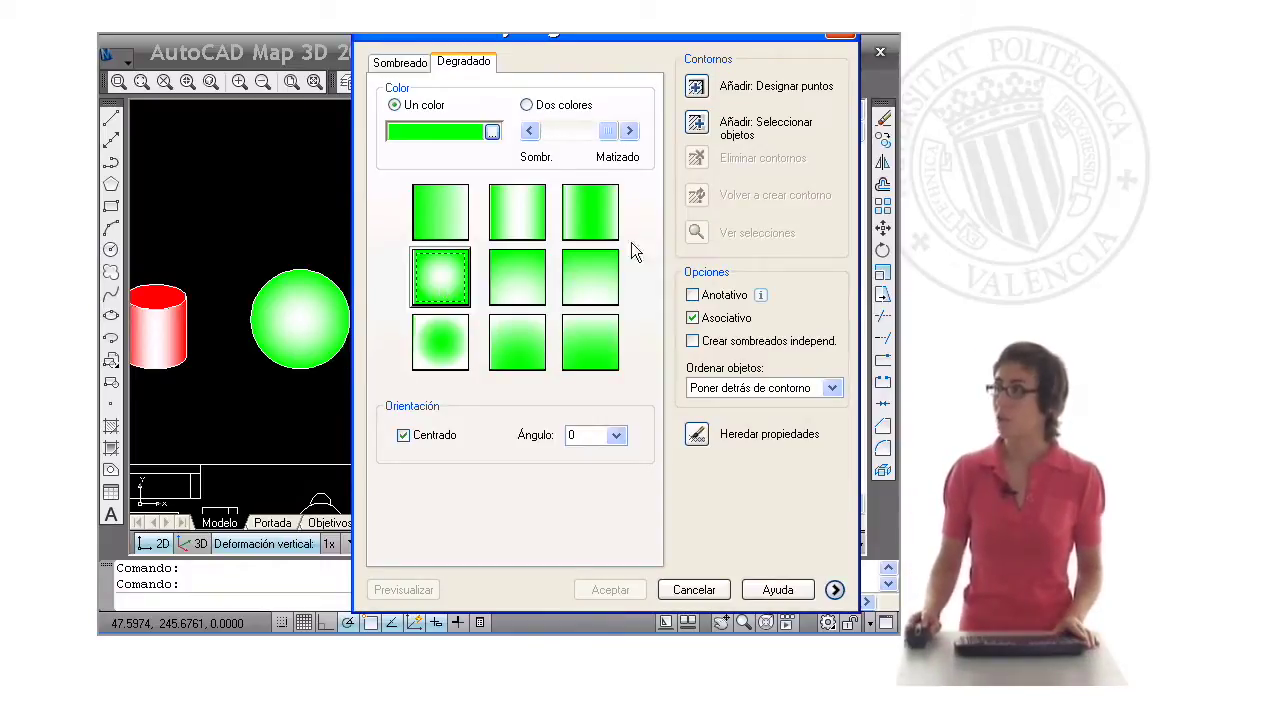
Pick inside the empty circle, then preview and accept the green gradient fill
left_click(696, 88)
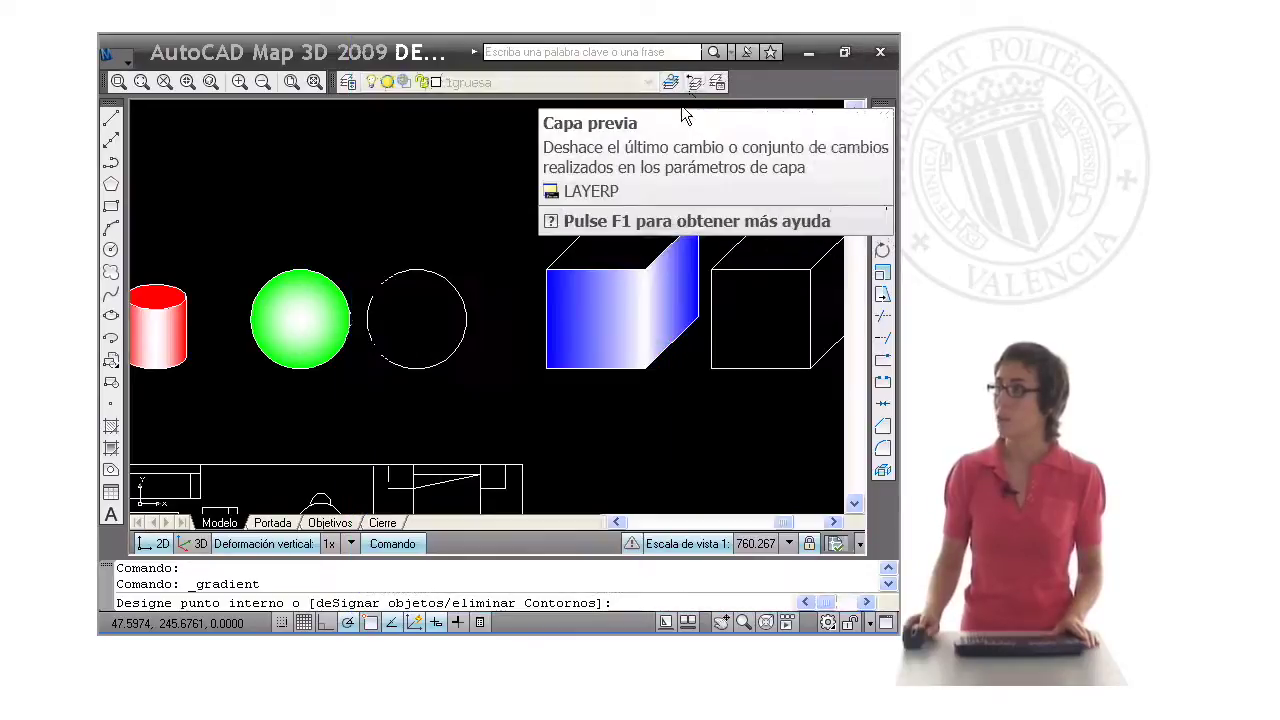
left_click(415, 323)
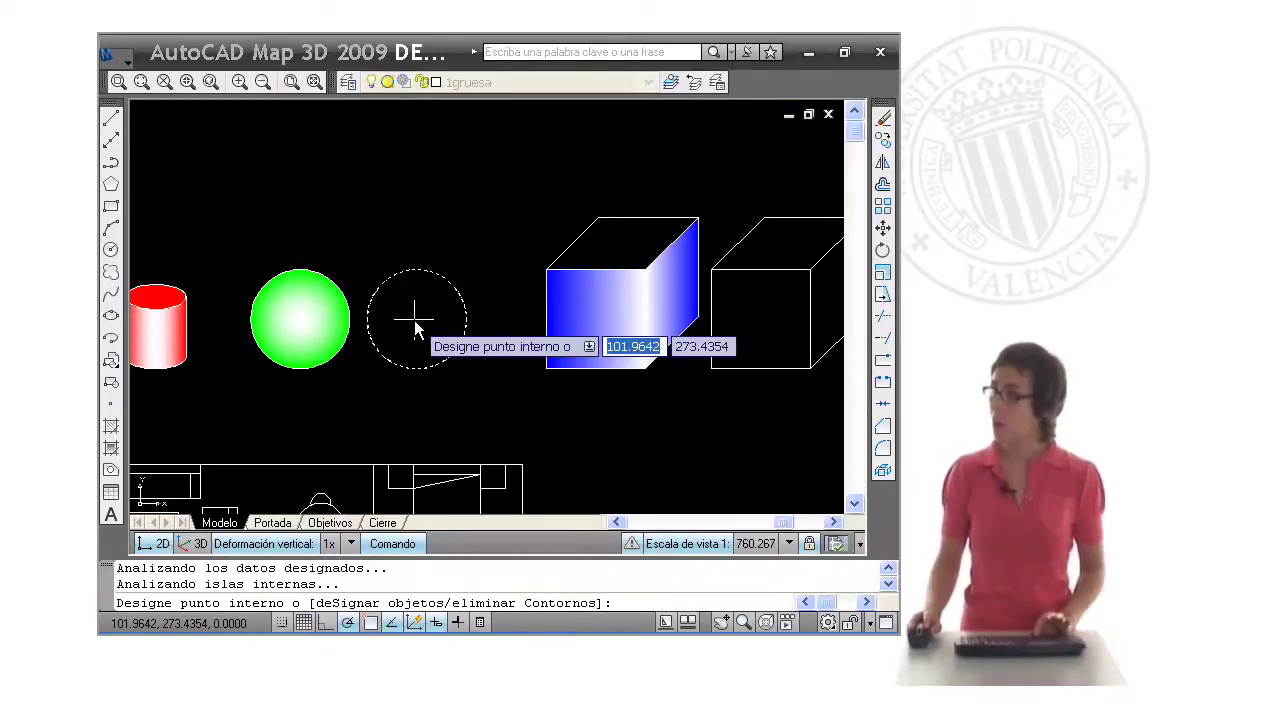
key("Return")
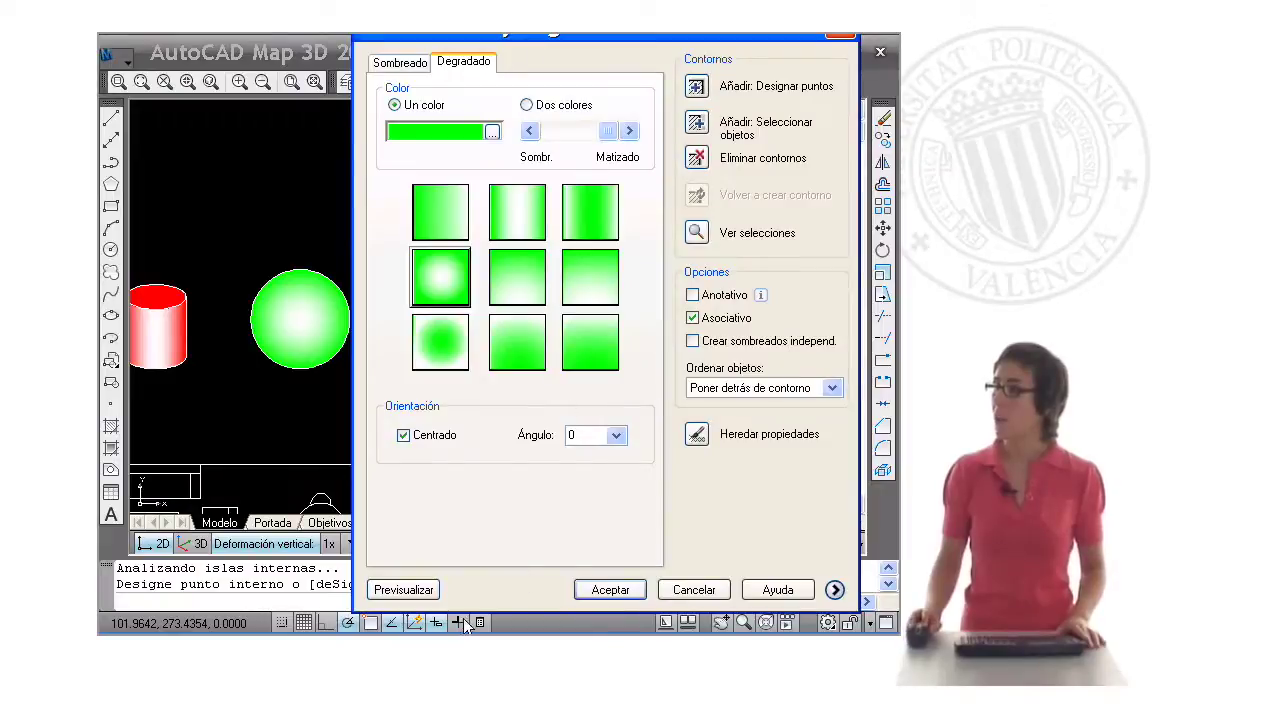
left_click(403, 590)
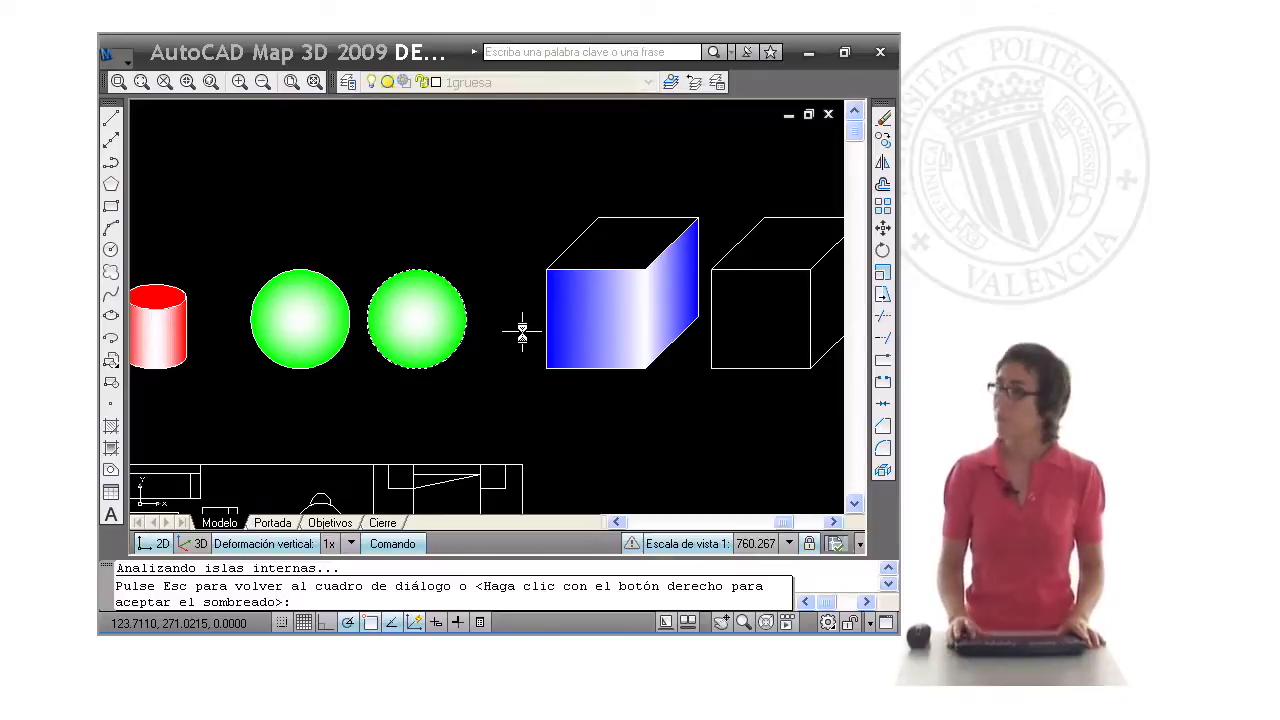
key("Return")
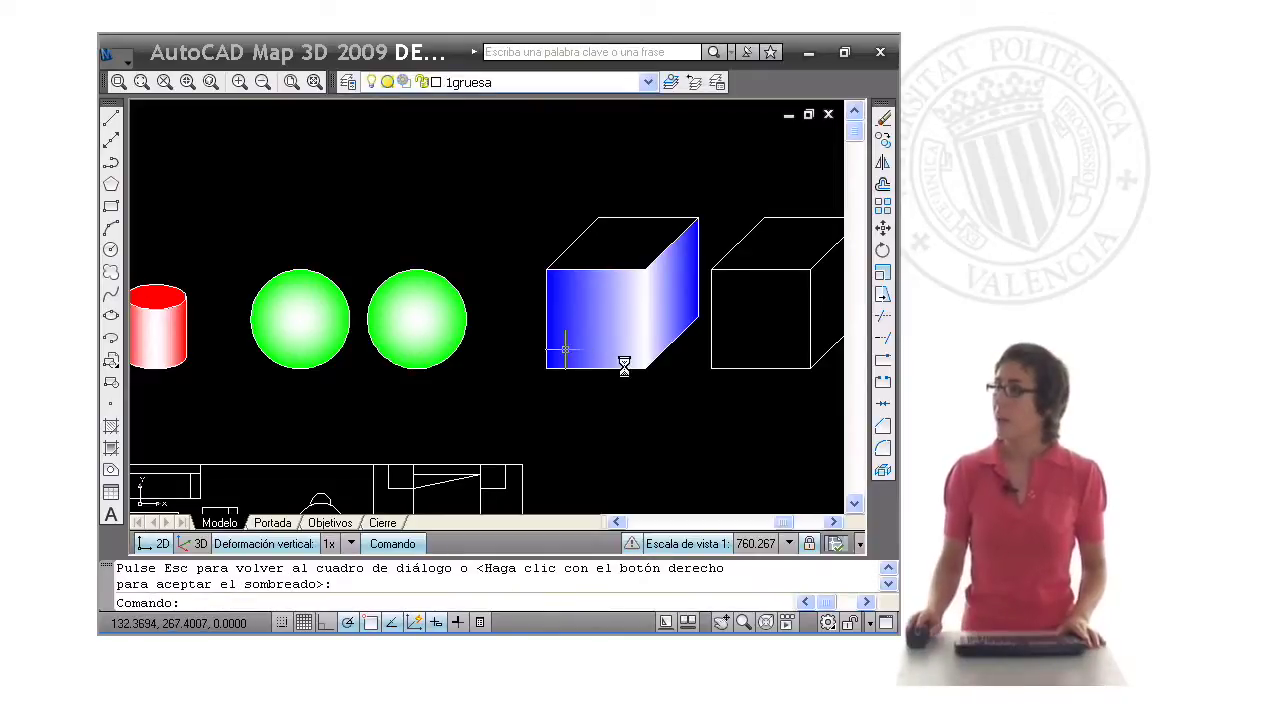
Zoom and pan in on the blue gradient cube and the empty box beside it
scroll(666, 370, "down", 2)
middle_click_drag(666, 370, 537, 371)
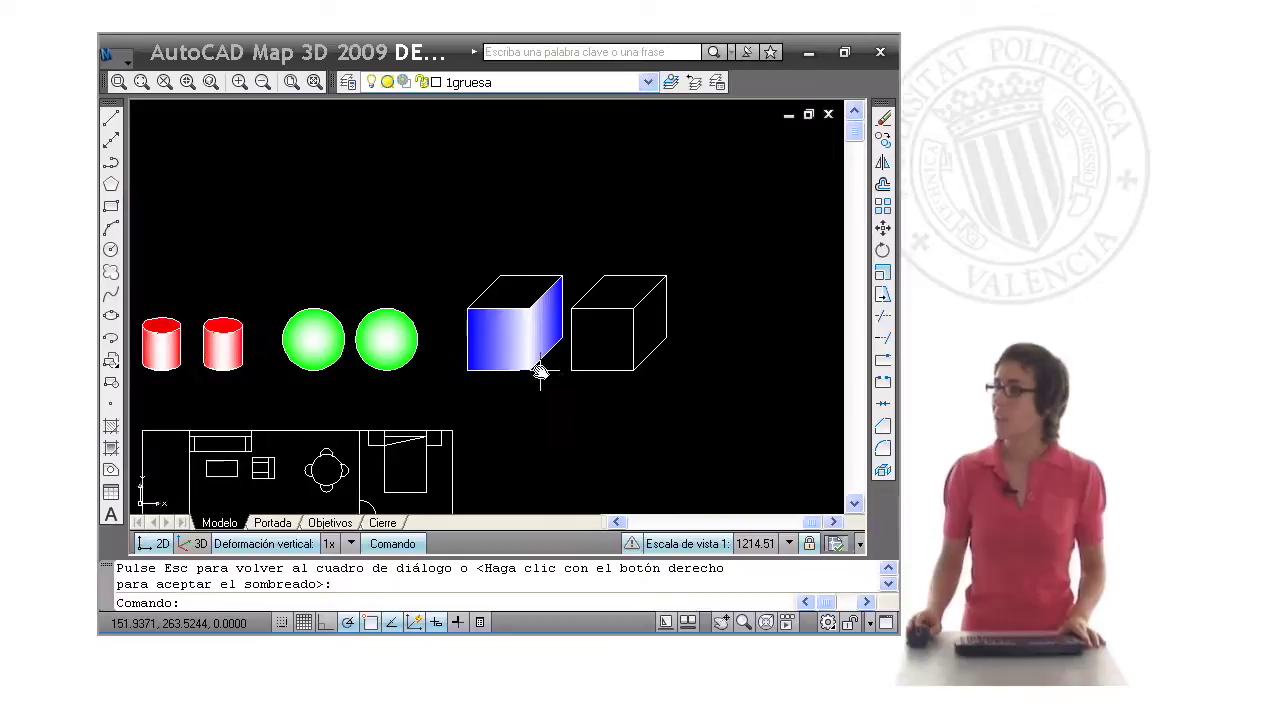
scroll(537, 371, "up", 3)
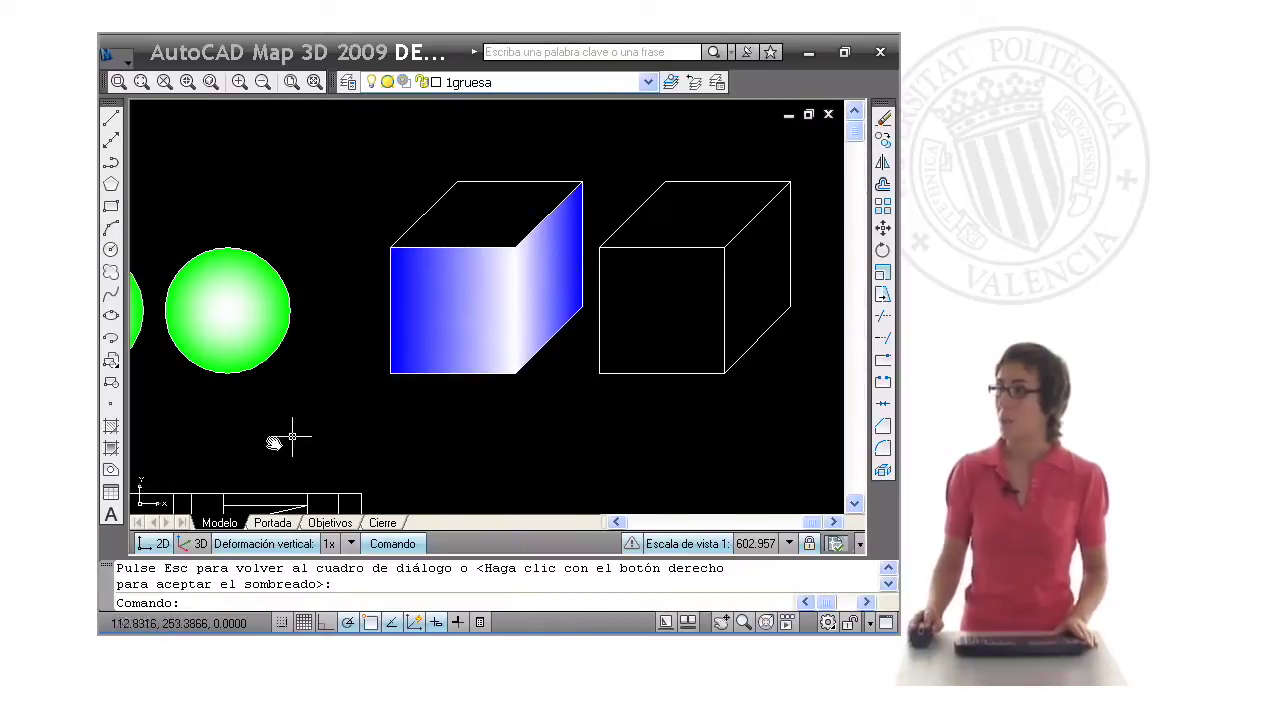
Set the one-colour gradient colour to cyan from the index palette
left_click(112, 458)
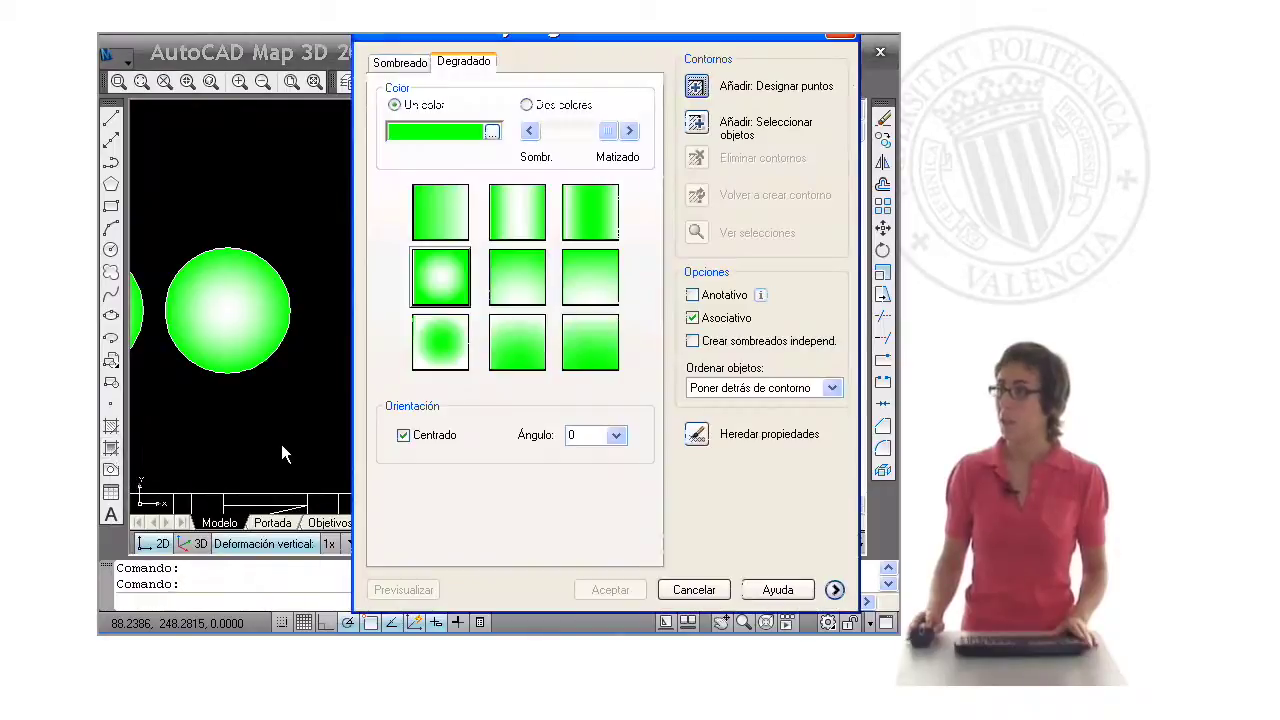
left_click(493, 133)
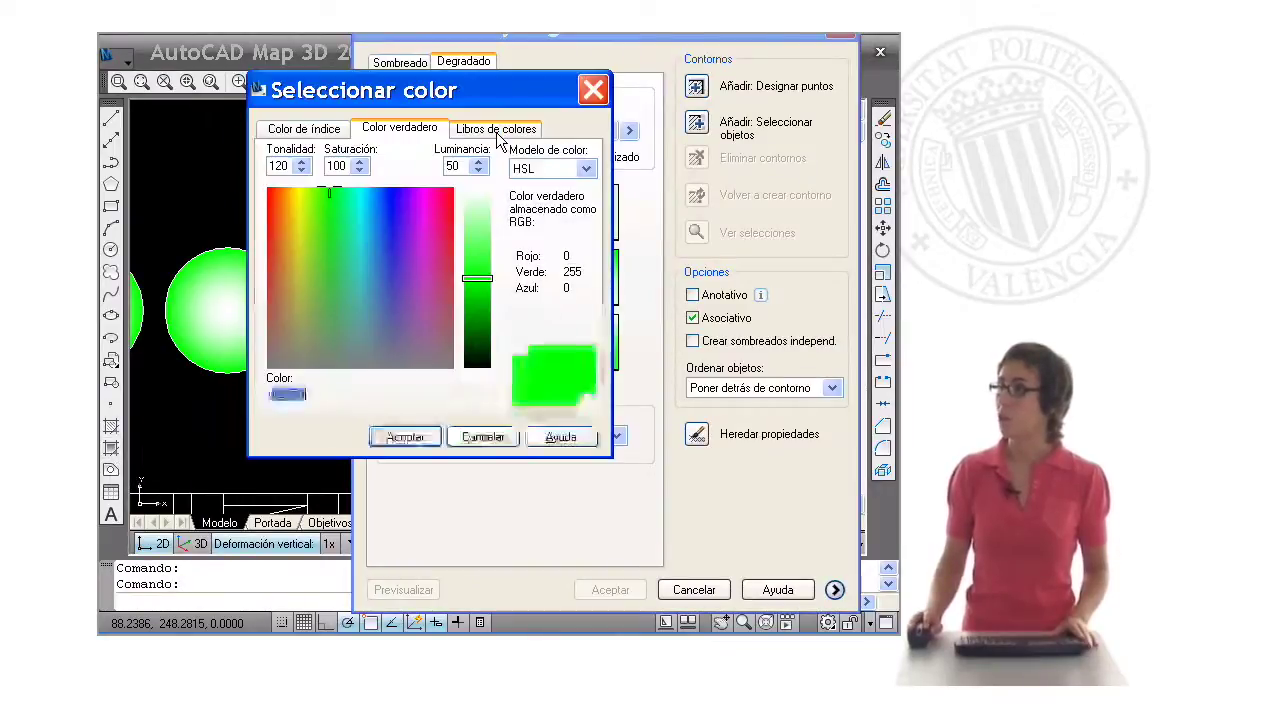
left_click(295, 131)
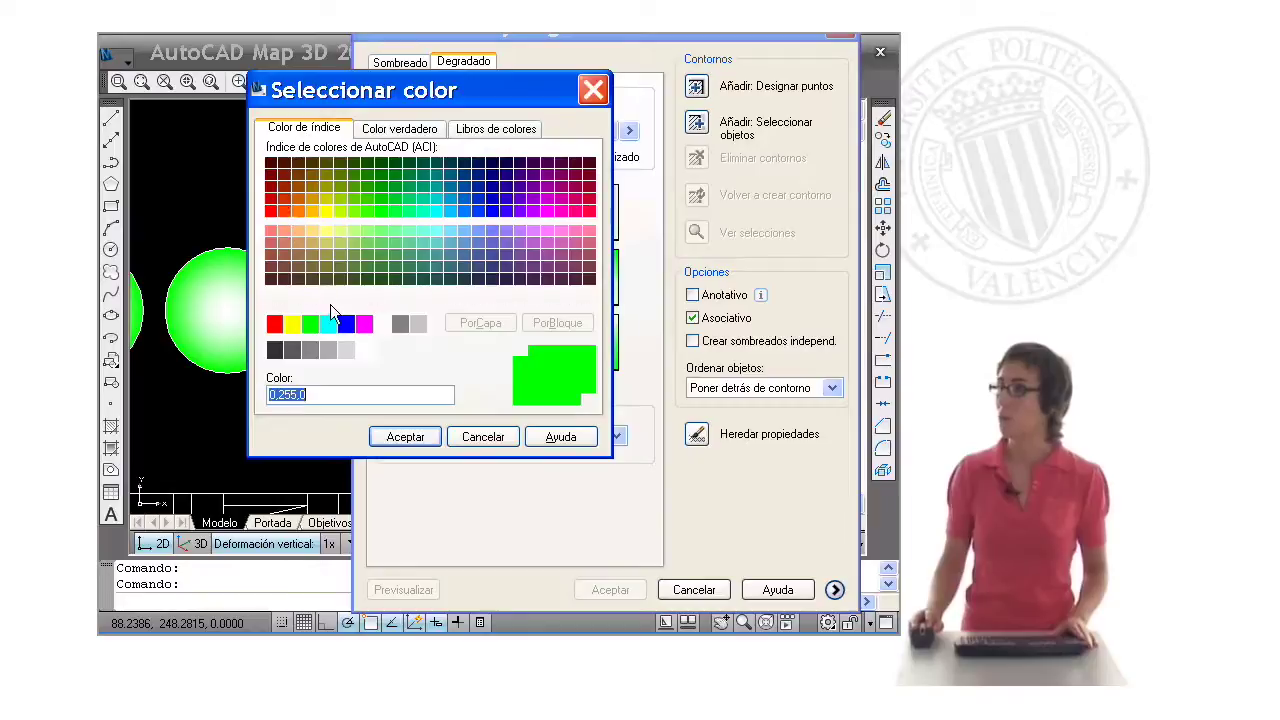
left_click(328, 323)
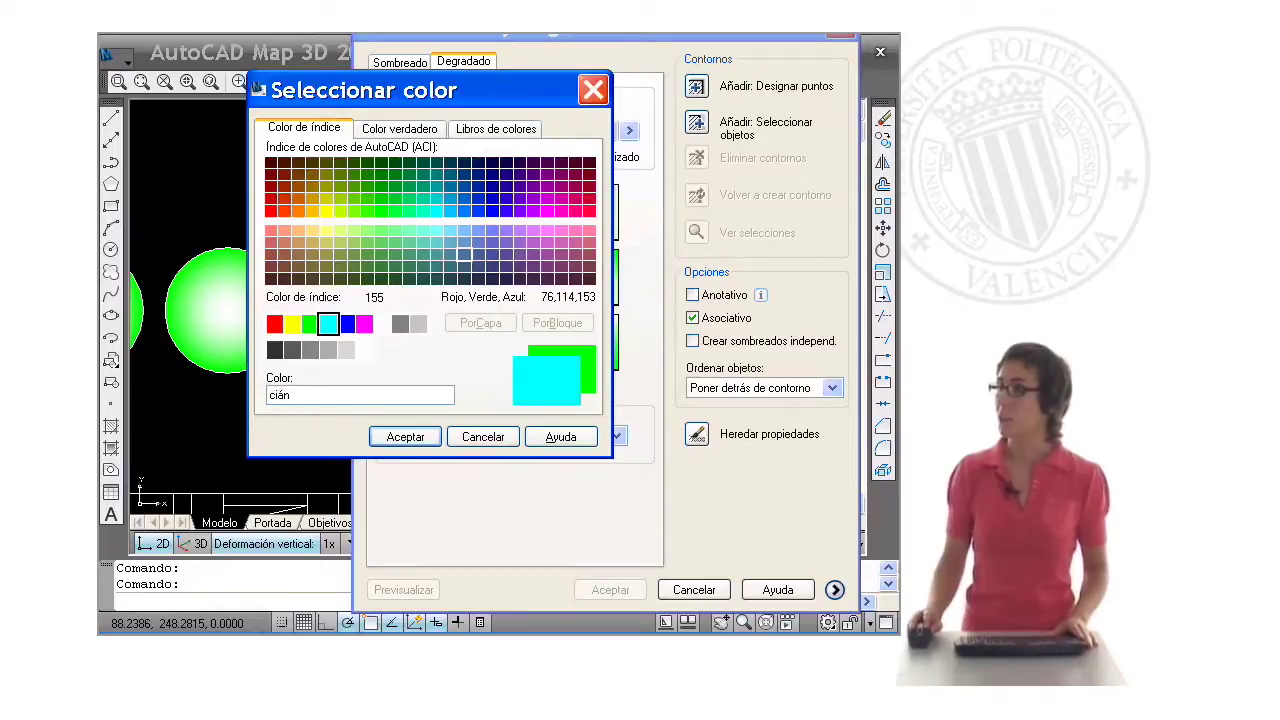
left_click(405, 440)
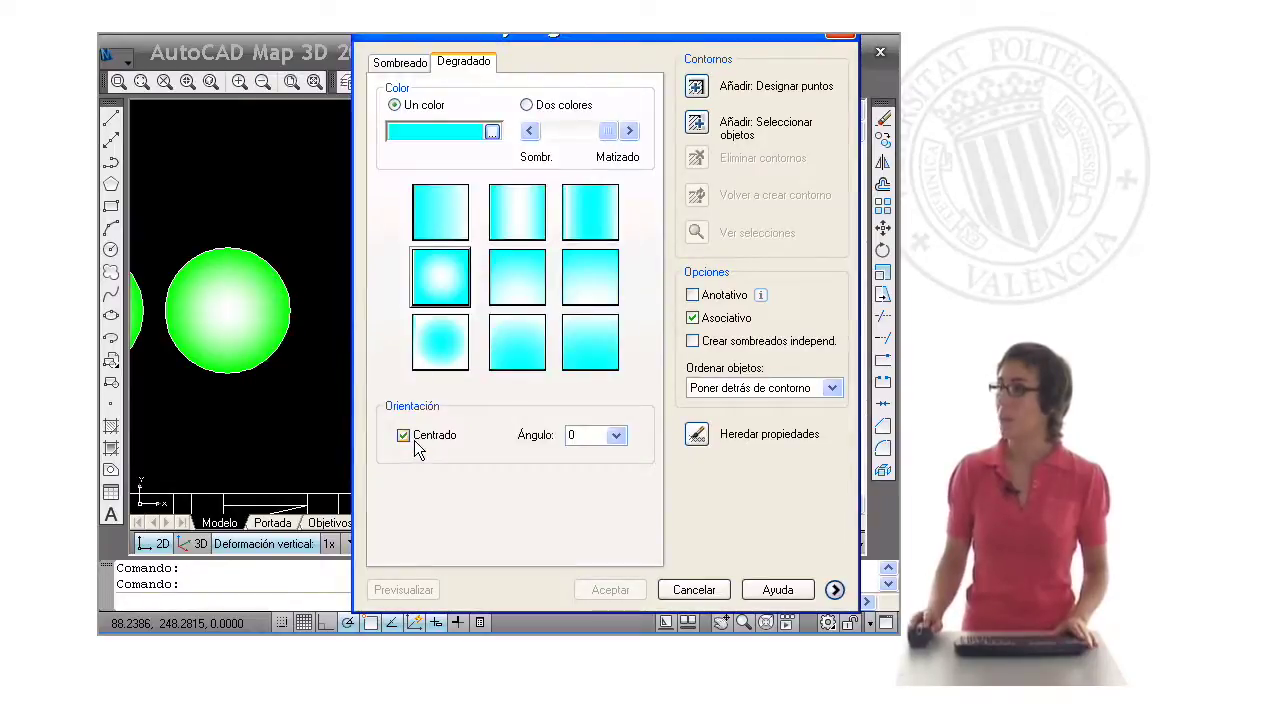
Choose the first linear gradient pattern and set its angle to 180
left_click_drag(683, 47, 871, 47)
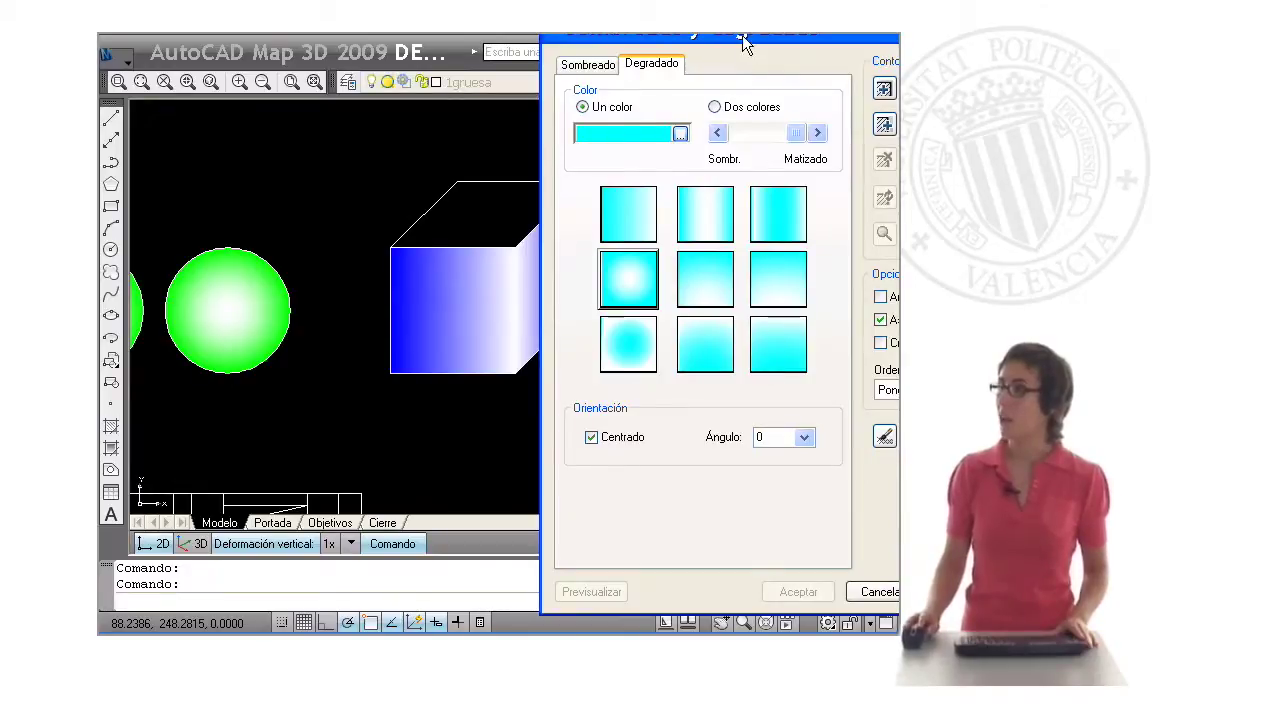
left_click_drag(744, 44, 838, 44)
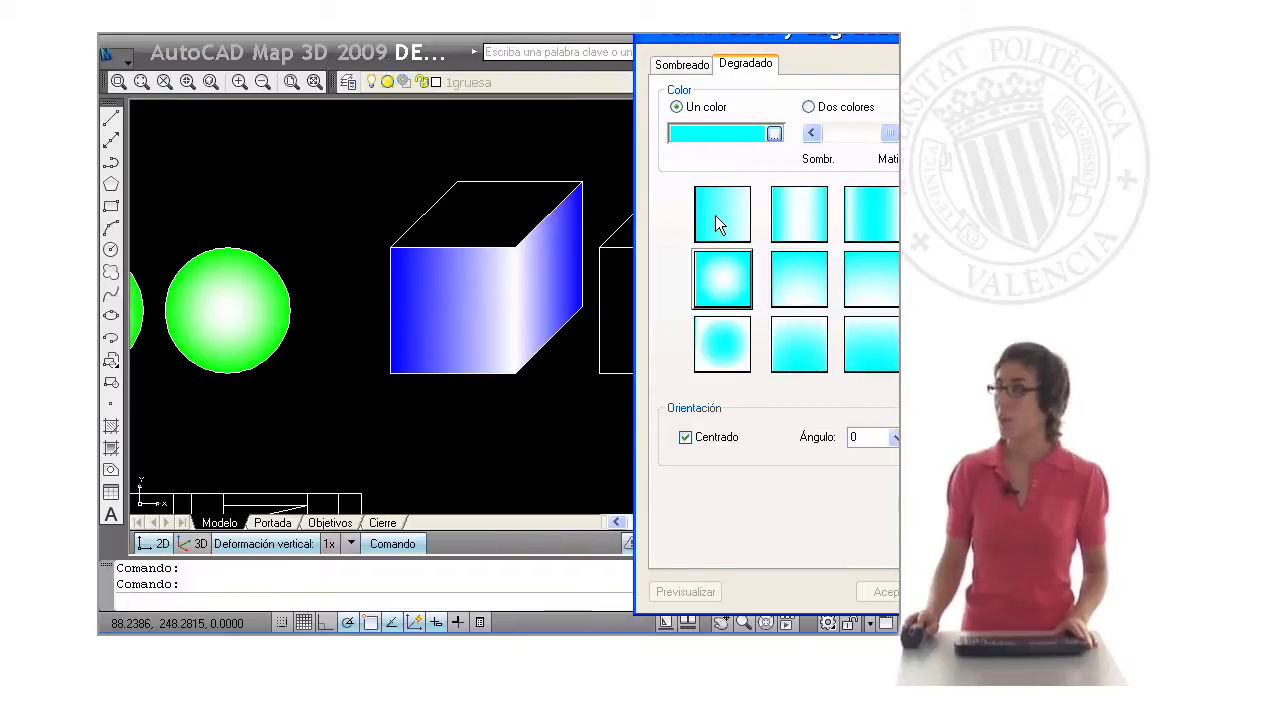
mouse_move(498, 44)
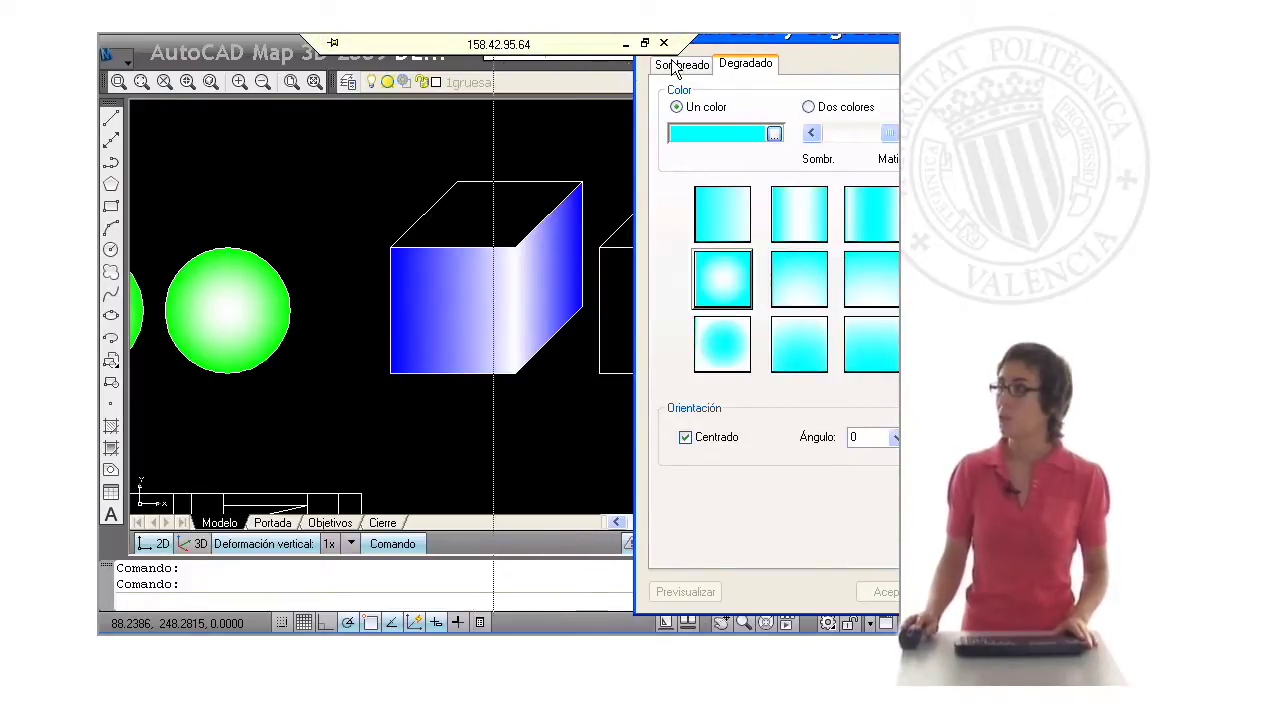
left_click_drag(671, 59, 492, 80)
left_click(406, 248)
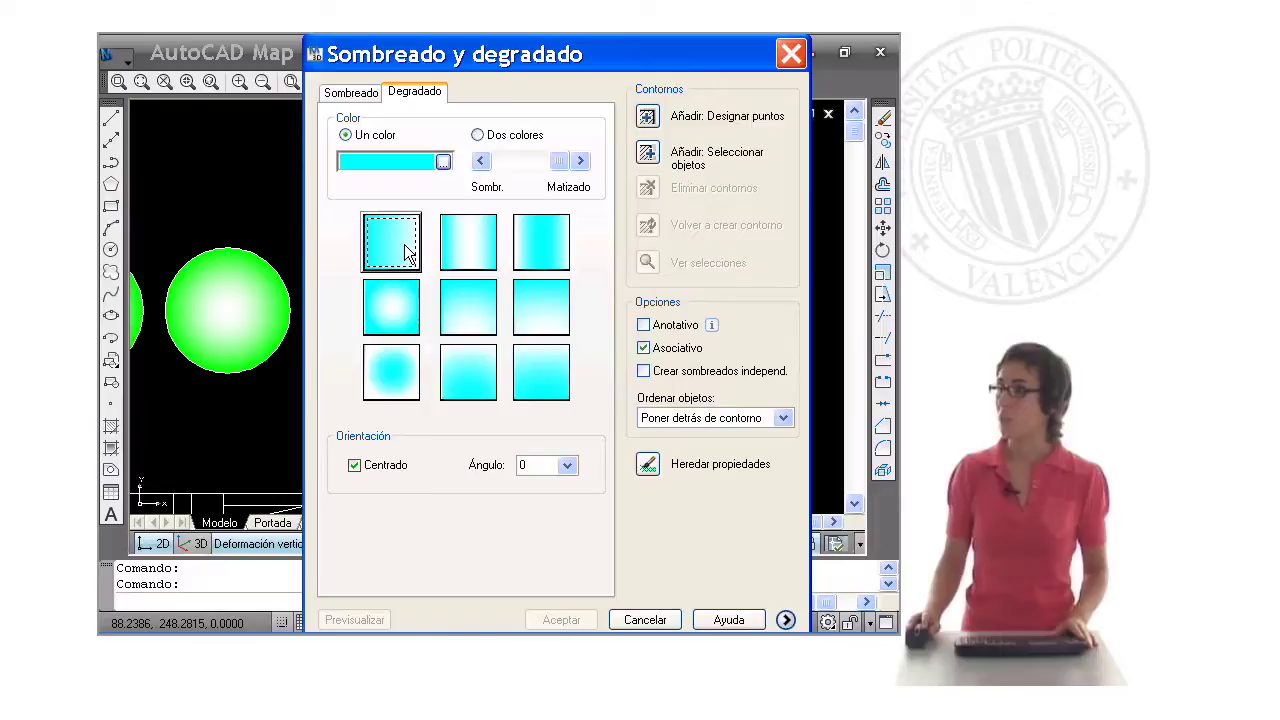
left_click(567, 467)
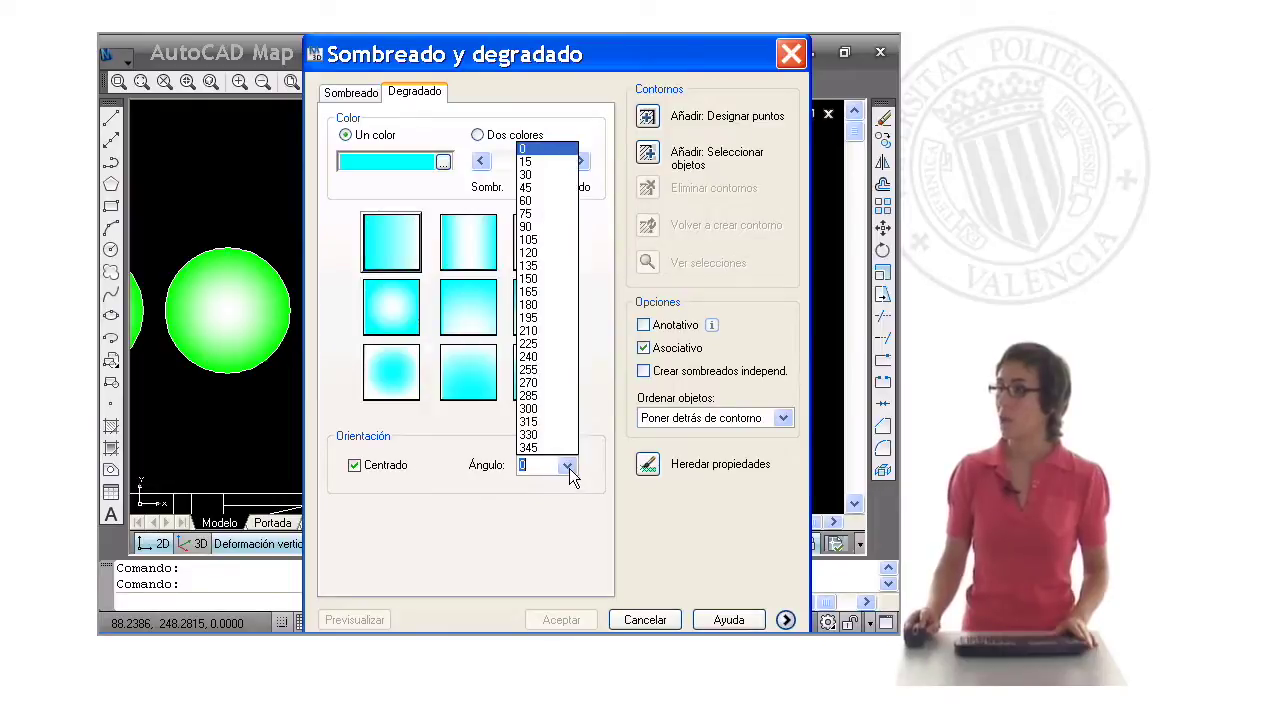
left_click(533, 305)
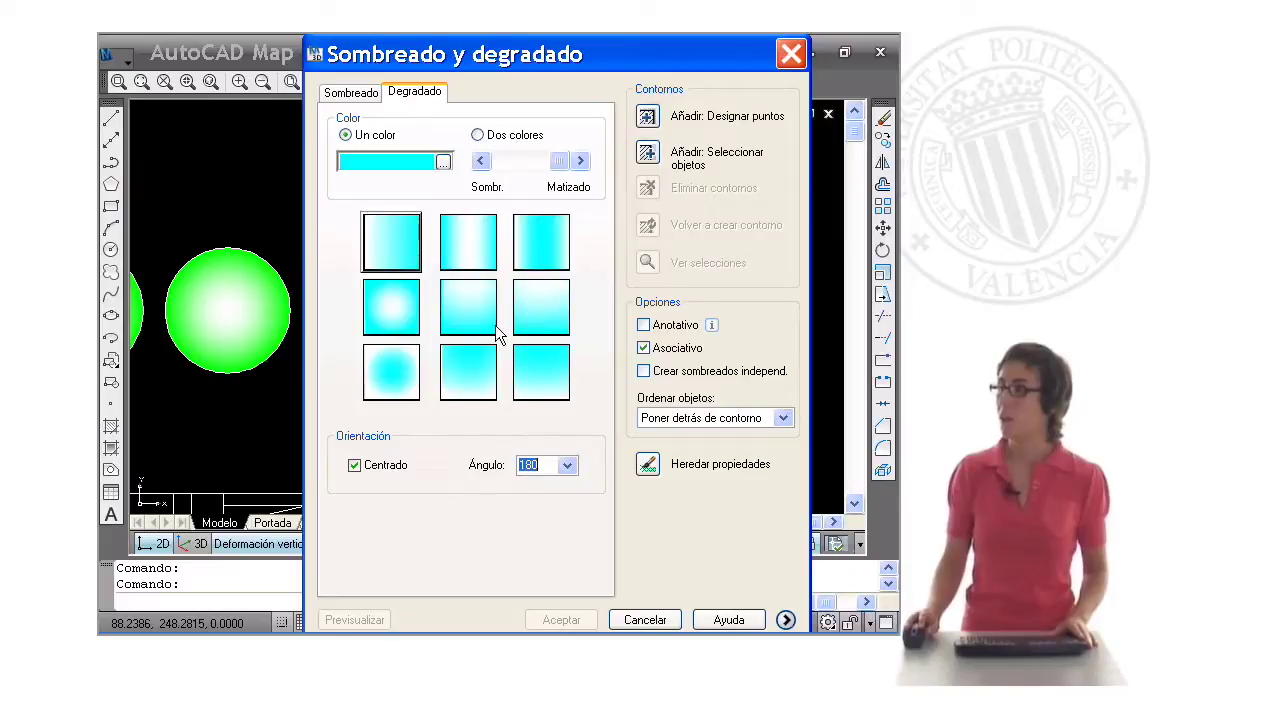
left_click(394, 236)
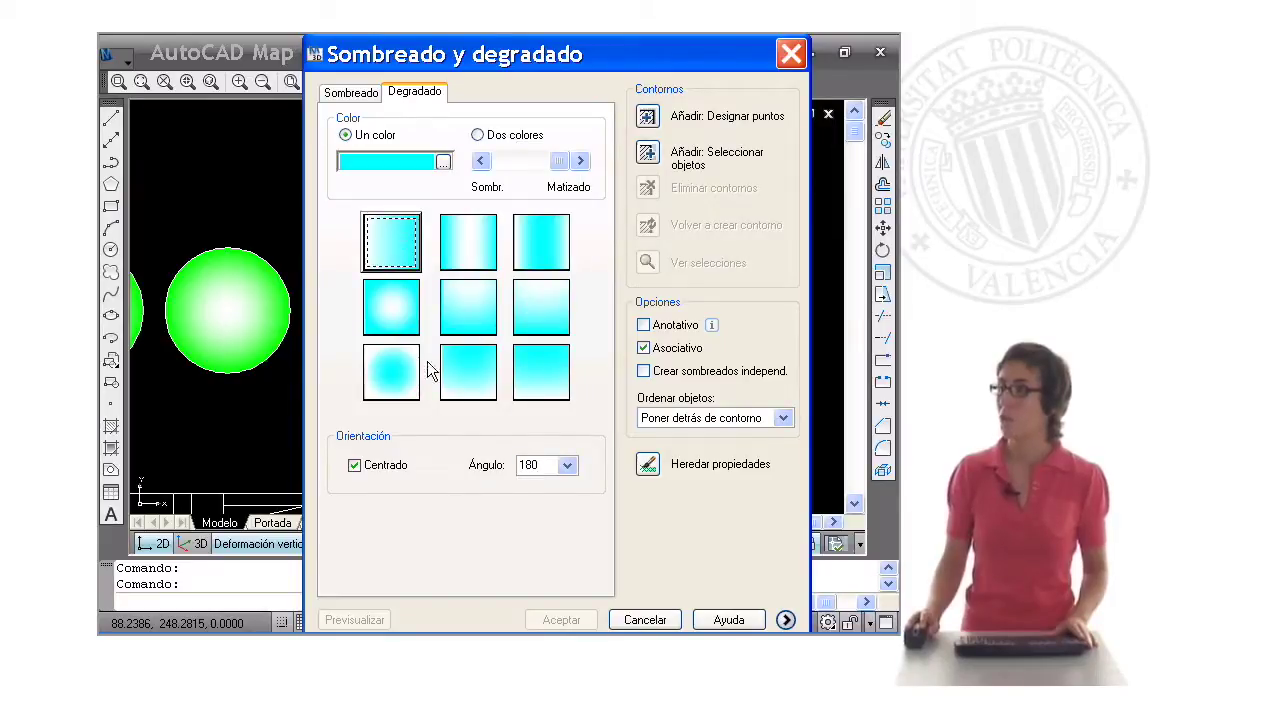
Pick the right cube's side face as the fill area, preview the cyan gradient and accept it
left_click(648, 118)
left_click(648, 118)
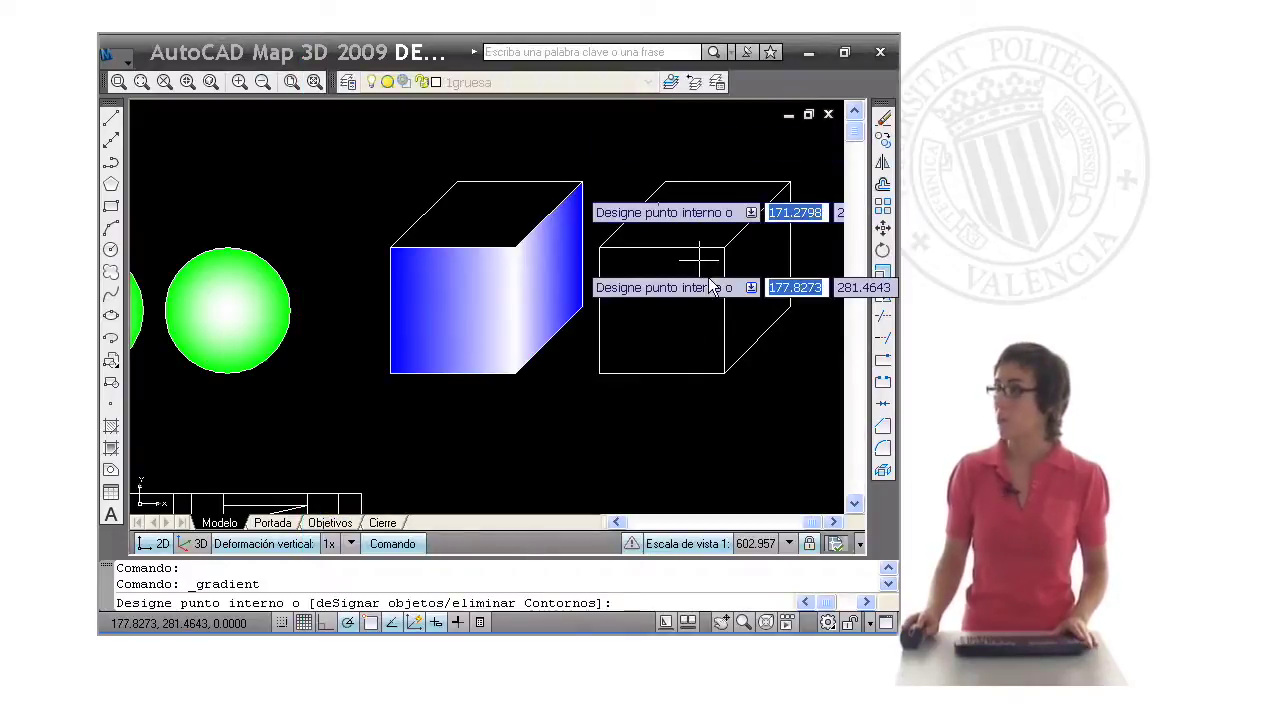
left_click(771, 285)
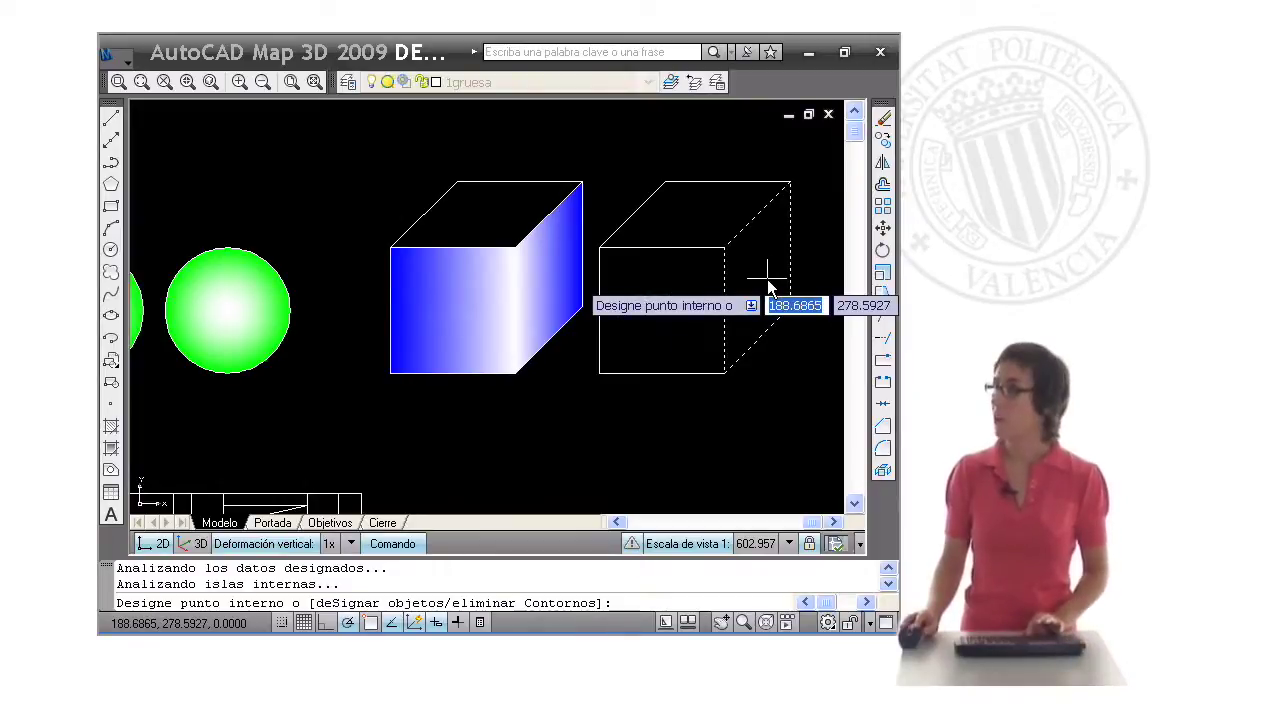
key("Return")
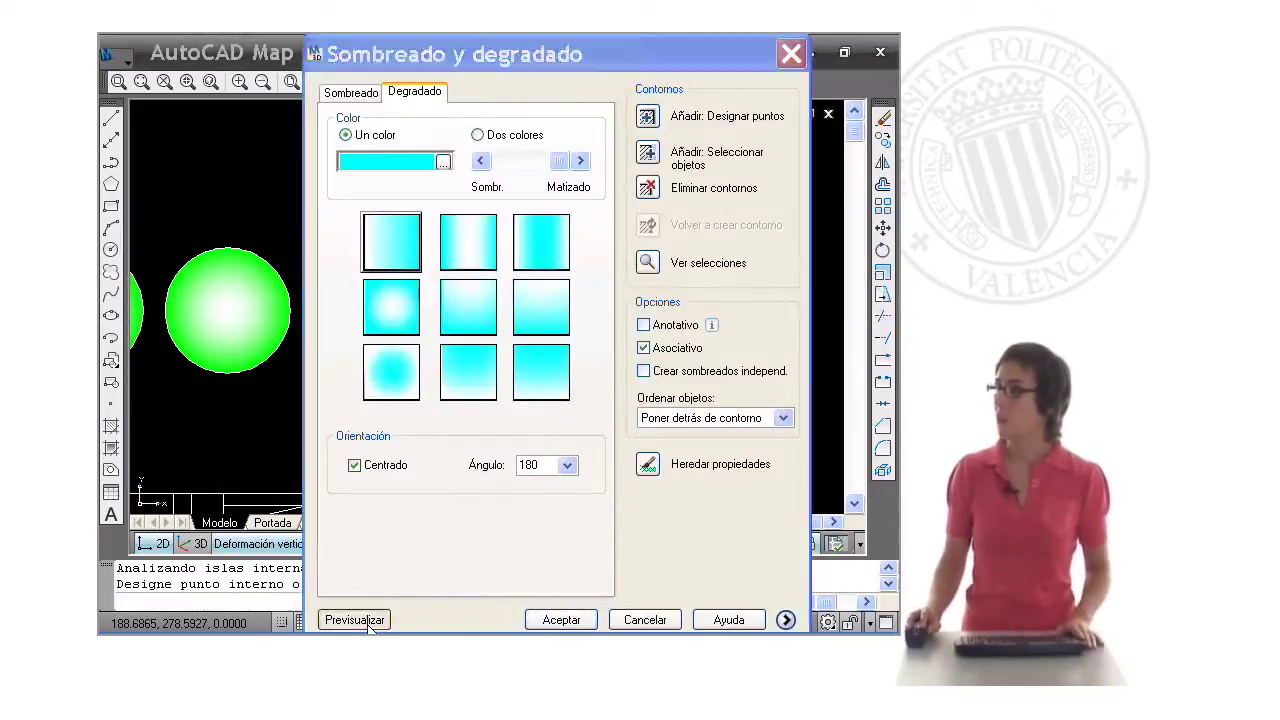
left_click(354, 620)
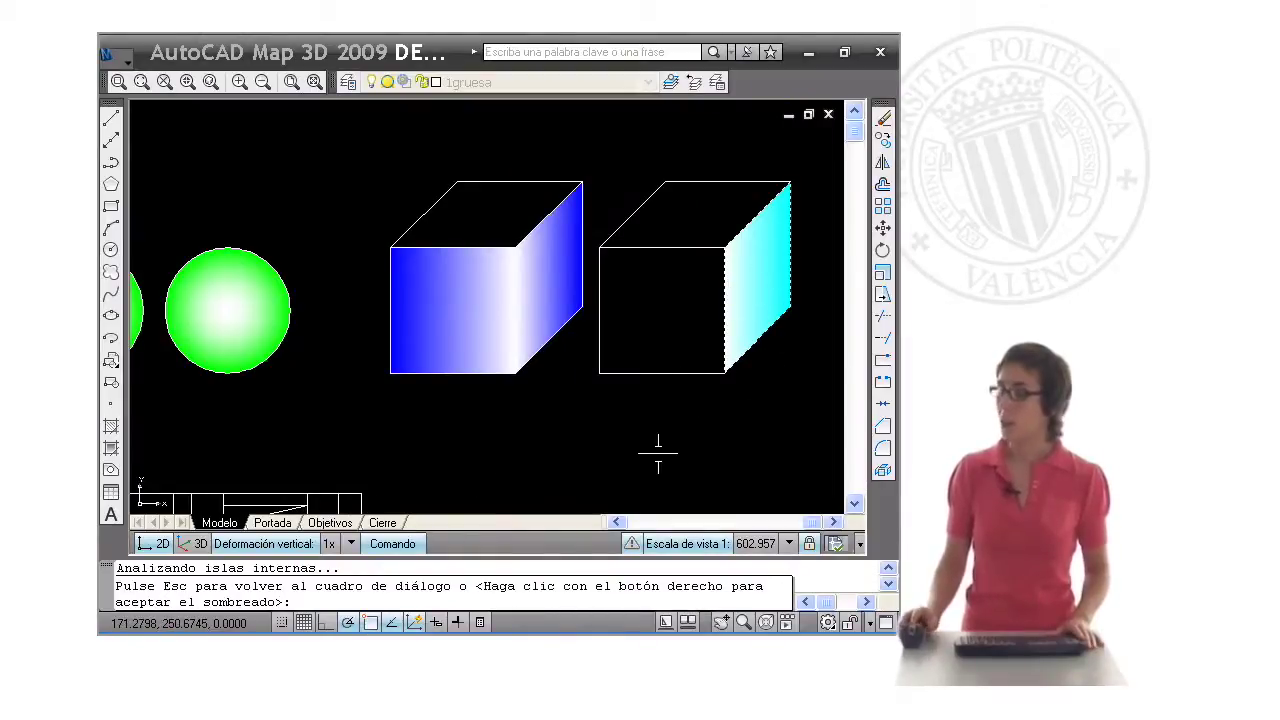
right_click(658, 452)
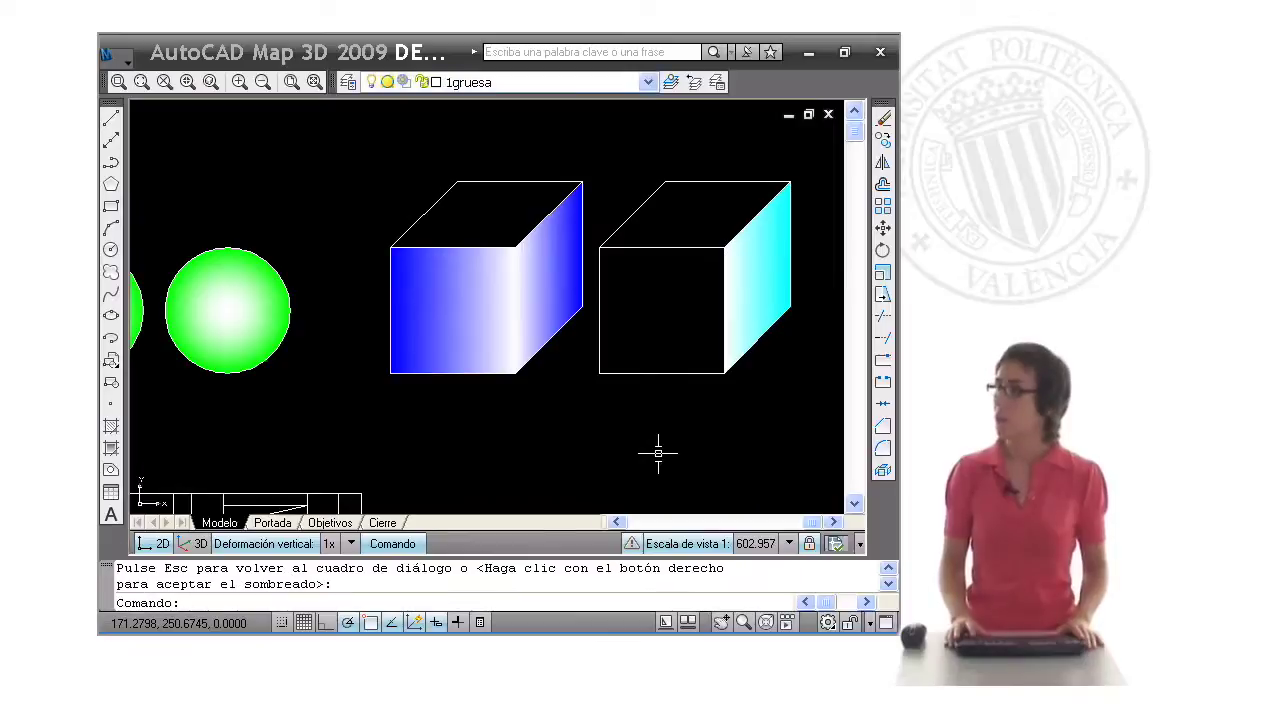
Zoom and pan past the cylinders and spheres until the apartment floor plan fills the view
scroll(620, 437, "down", 2)
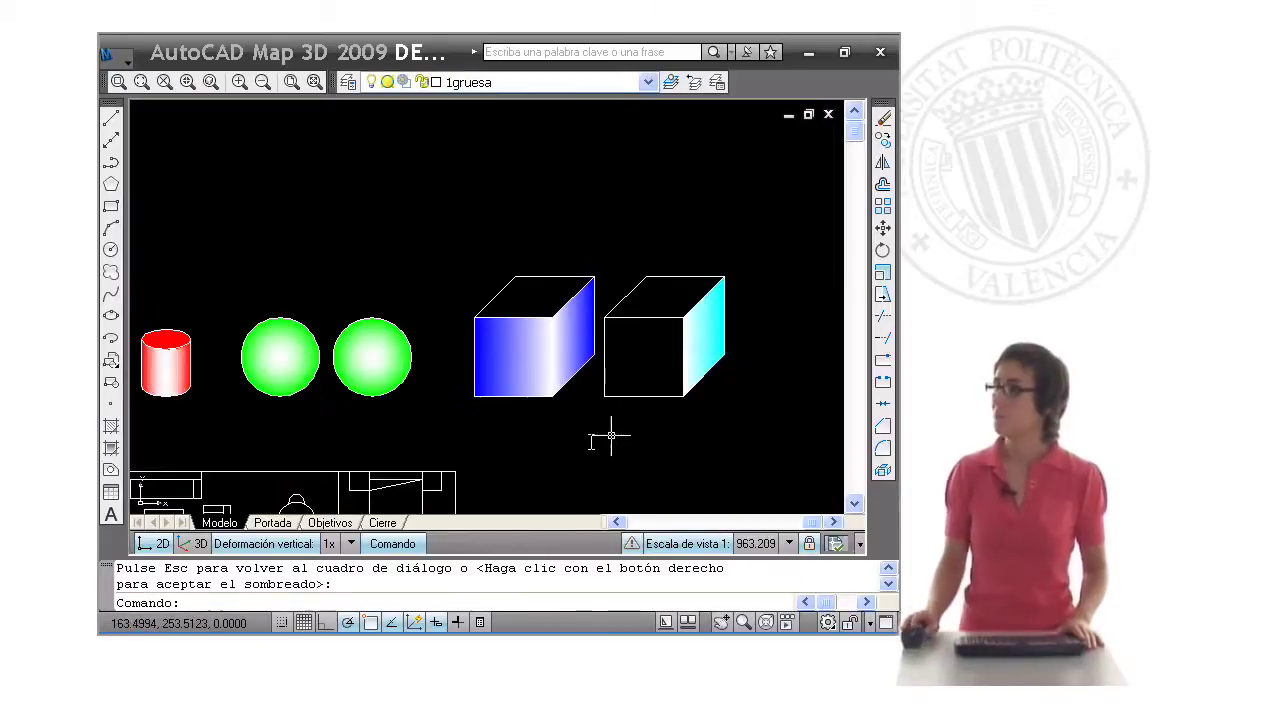
middle_click_drag(606, 434, 666, 309)
scroll(611, 357, "down", 2)
mouse_move(606, 378)
middle_mouse_down()
mouse_move(626, 329)
mouse_move(610, 340)
mouse_move(743, 314)
middle_mouse_up()
scroll(610, 343, "up", 2)
scroll(630, 337, "up", 2)
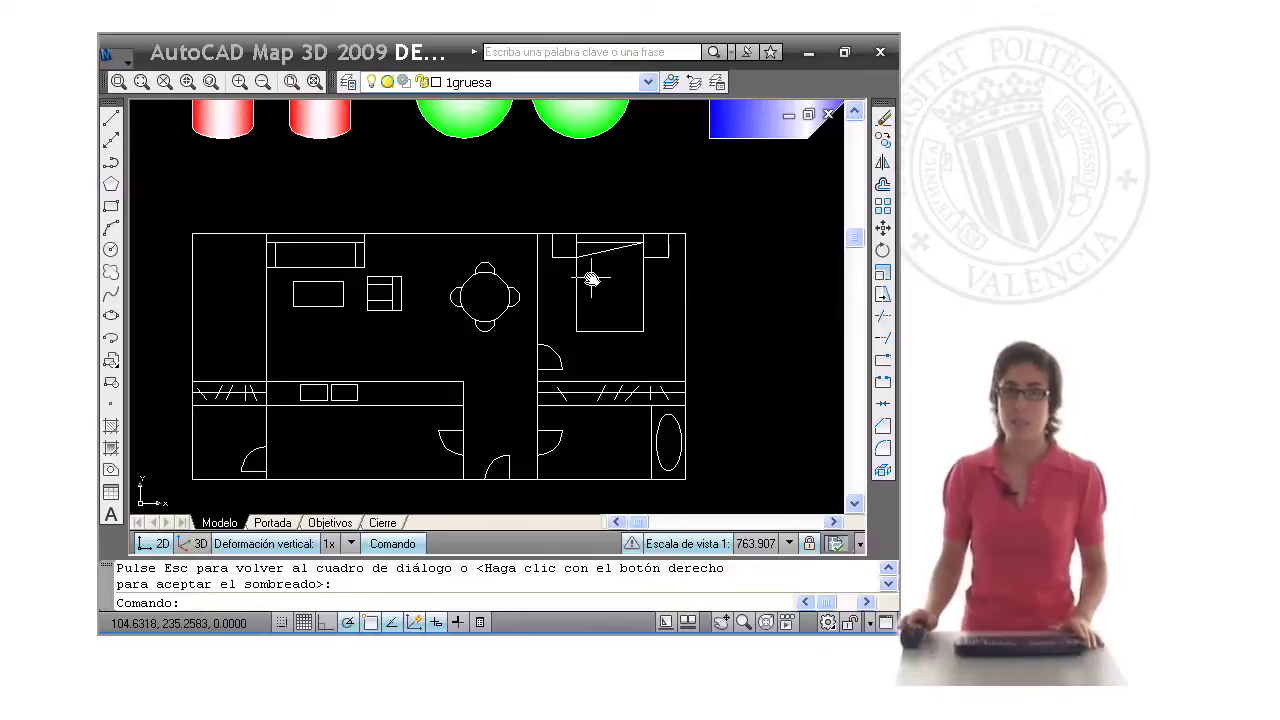
middle_click_drag(746, 332, 752, 310)
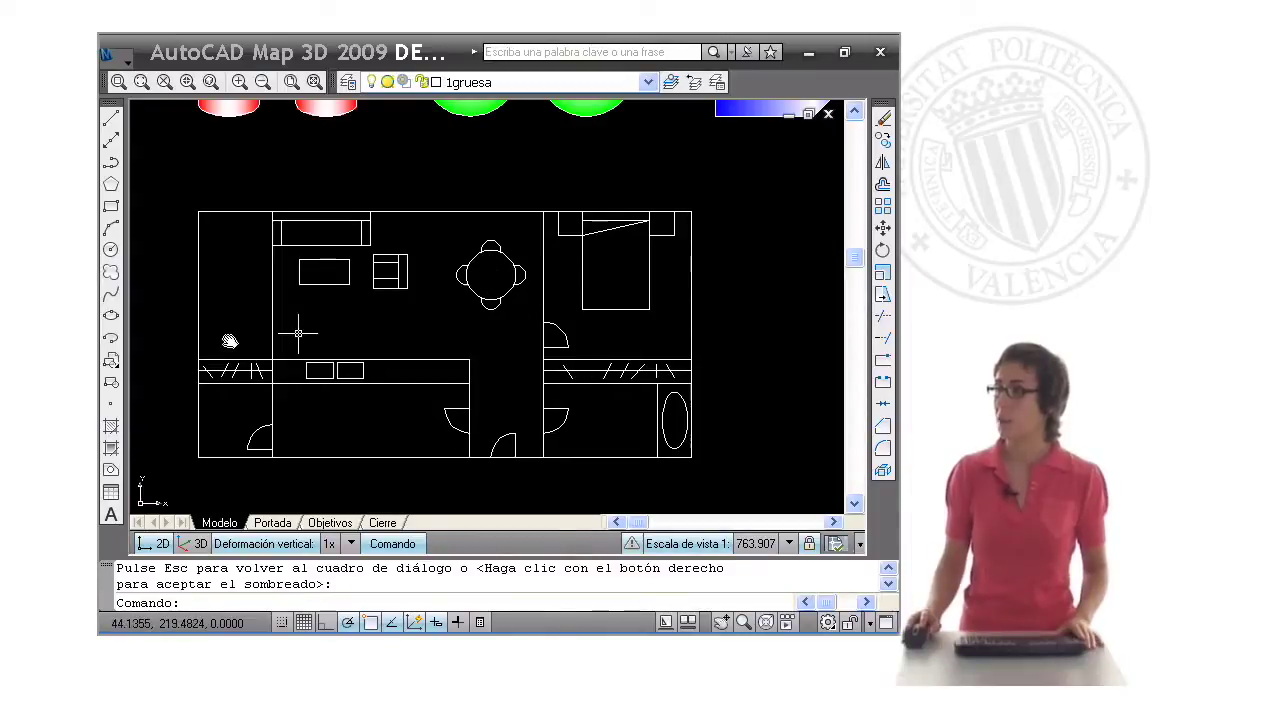
Start a new gradient fill using tan index colour 45, ready to pick an interior point
left_click(116, 457)
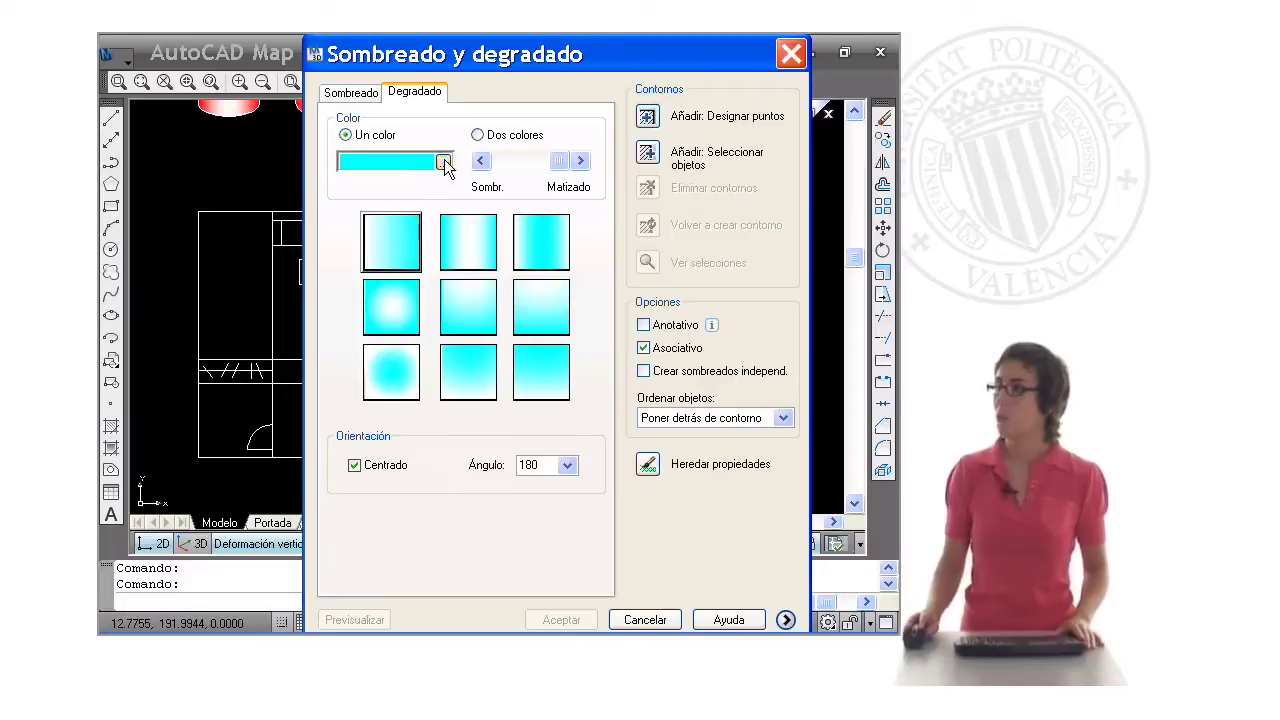
left_click(444, 163)
left_click(292, 130)
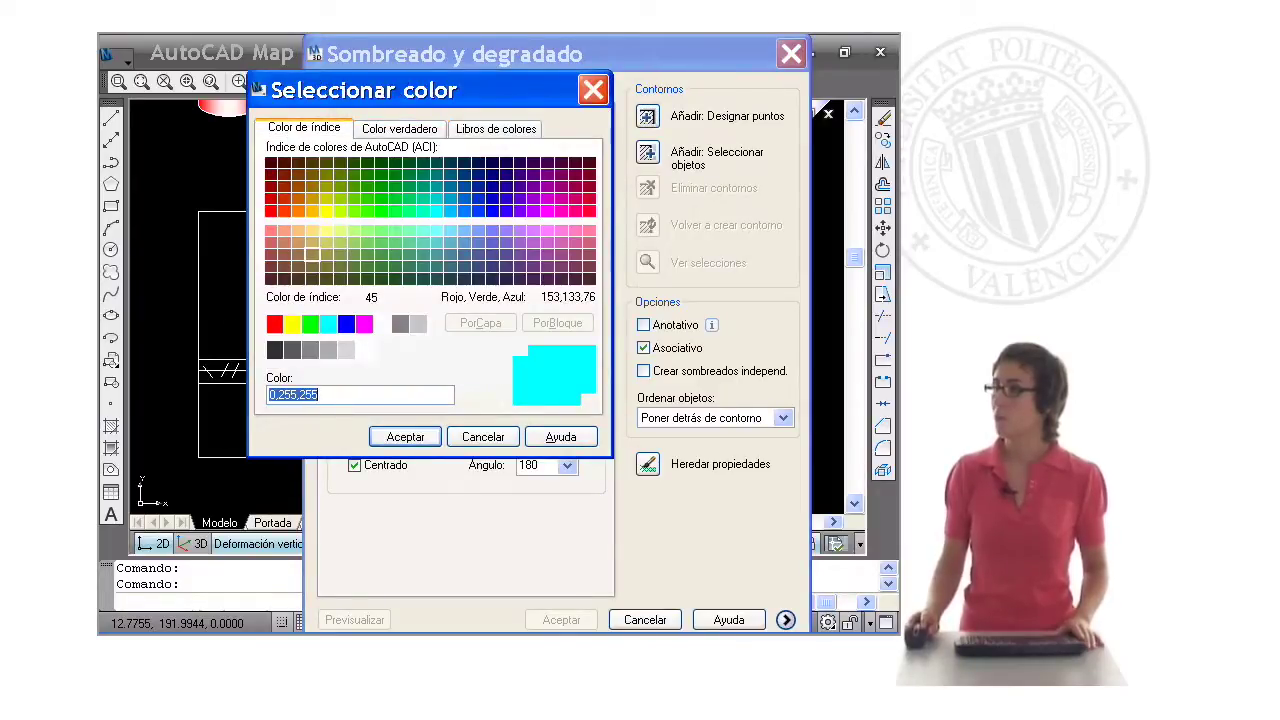
left_click(312, 254)
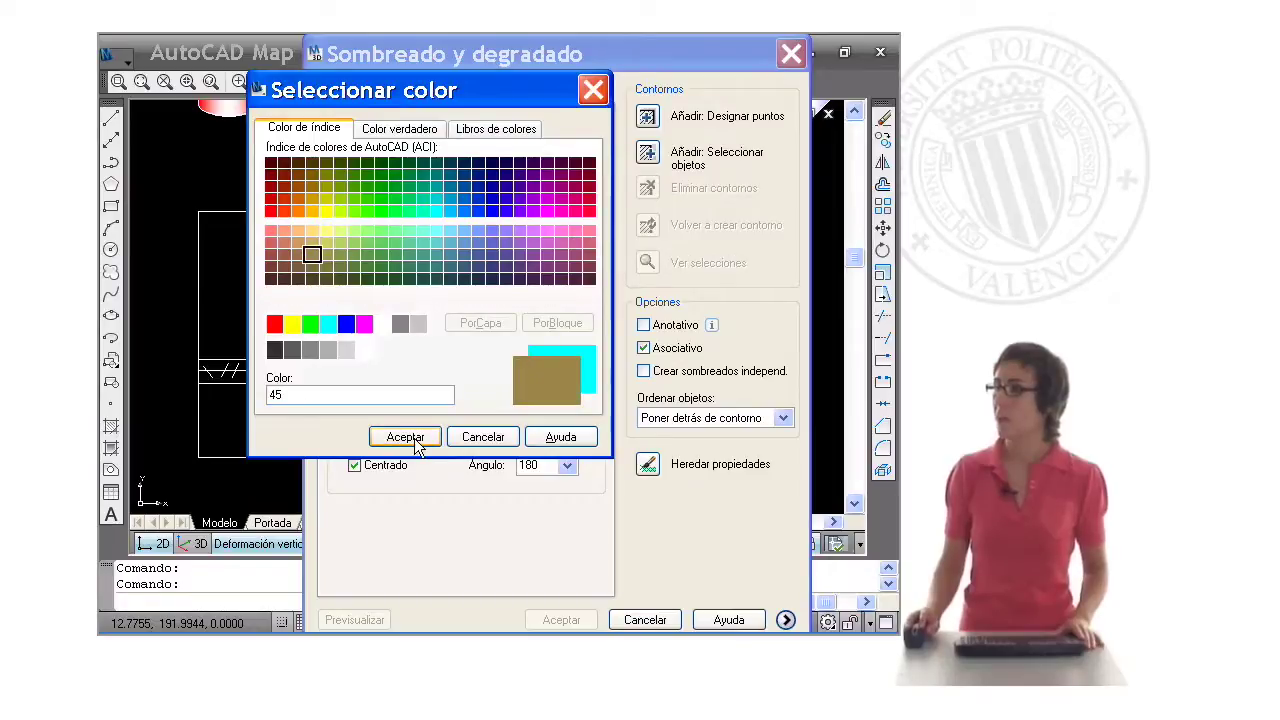
left_click(405, 437)
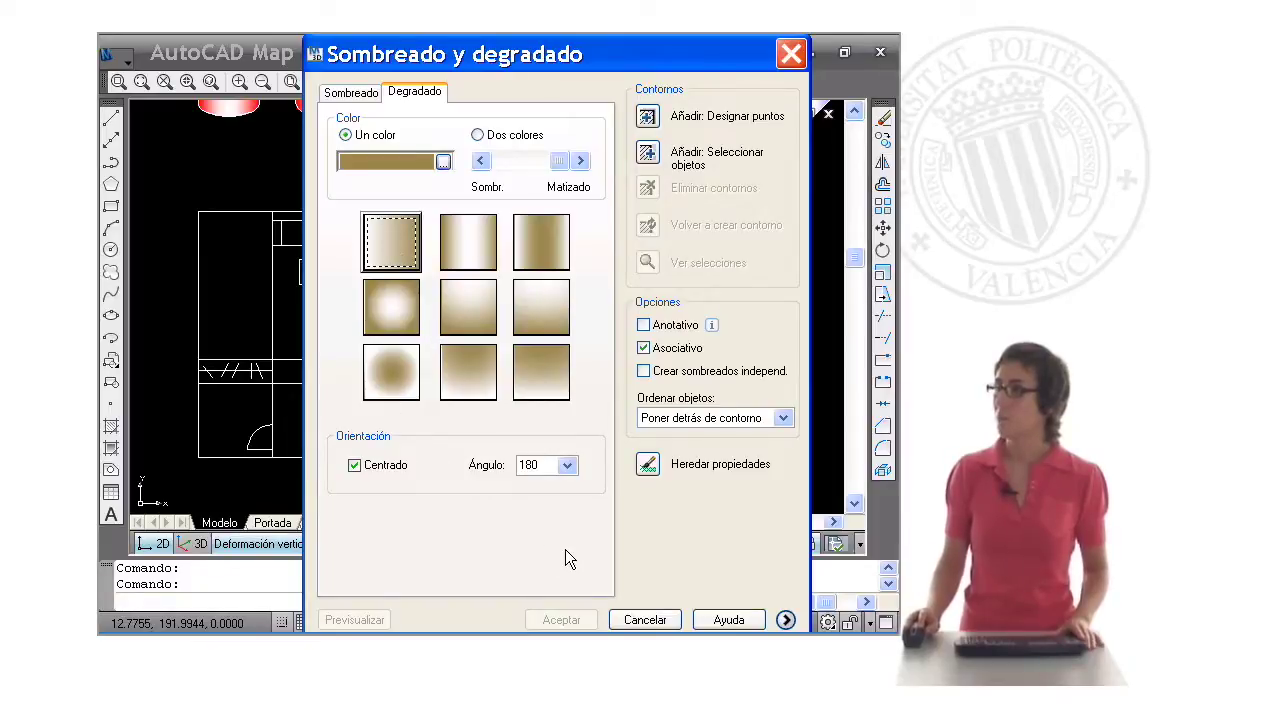
left_click(647, 116)
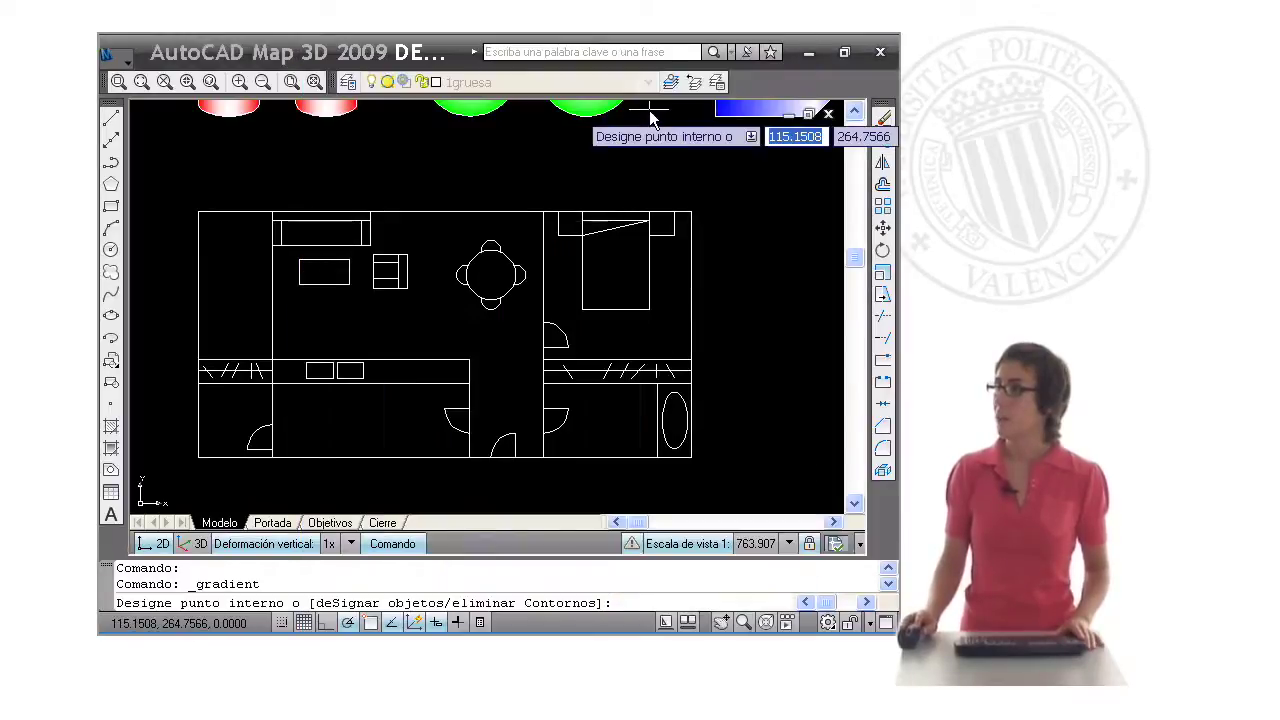
Fill the floor plan's round dining table with the tan colour-45 gradient after previewing it
left_click(492, 276)
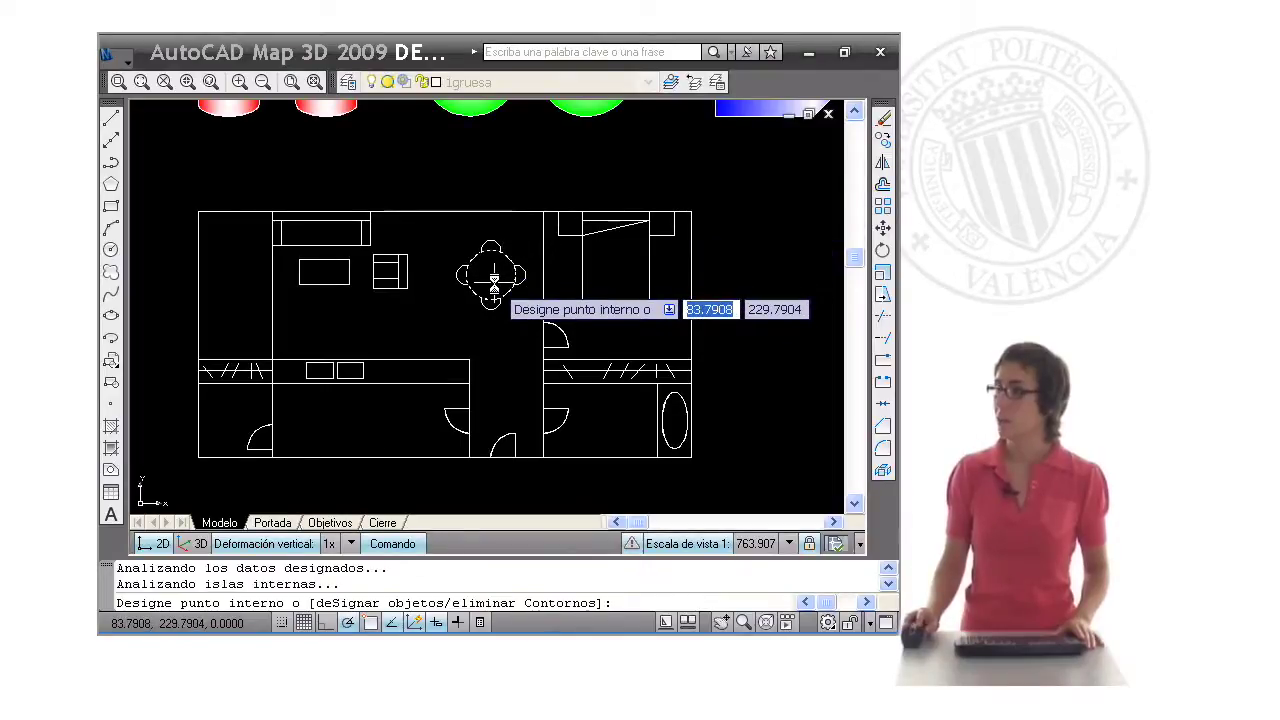
key("Return")
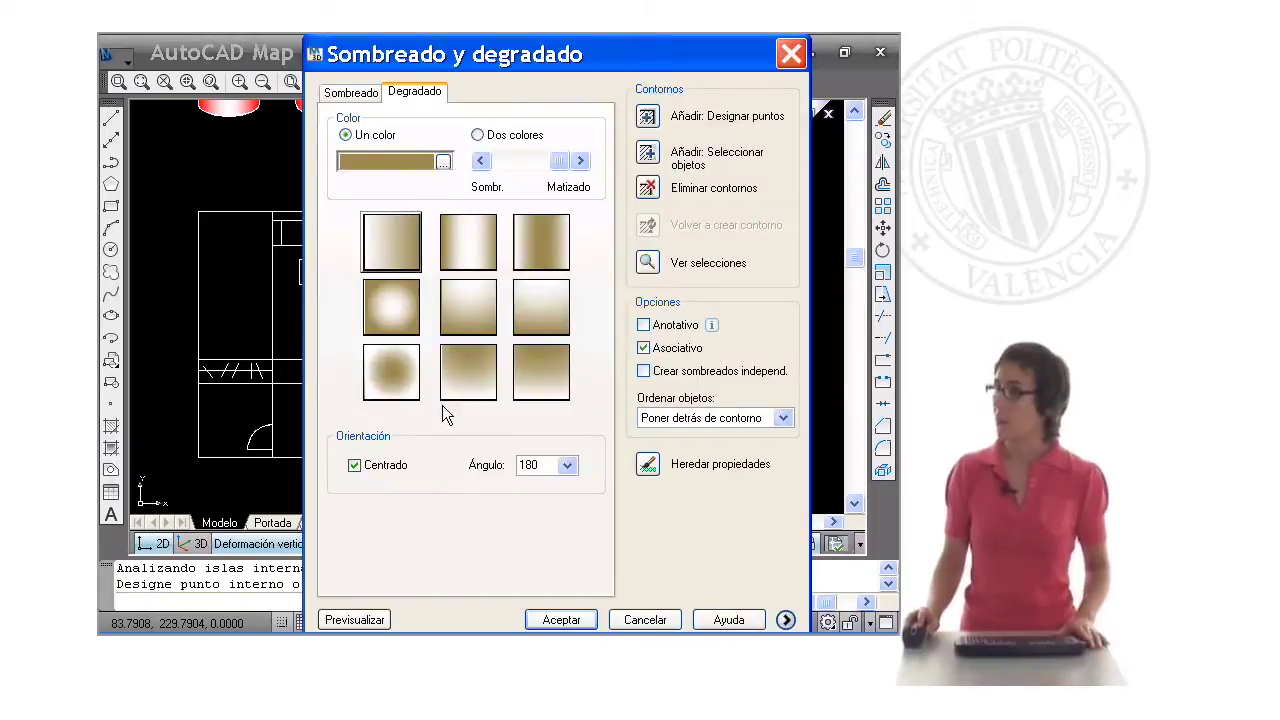
left_click(355, 620)
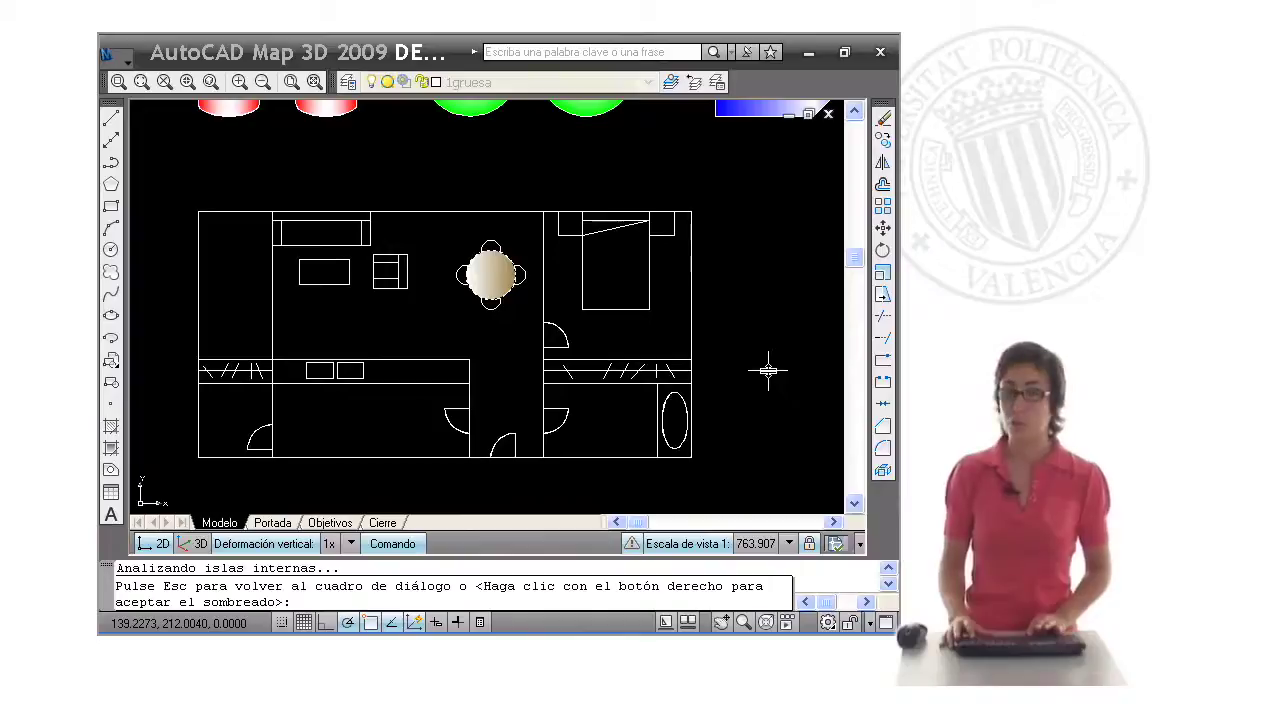
key("Escape")
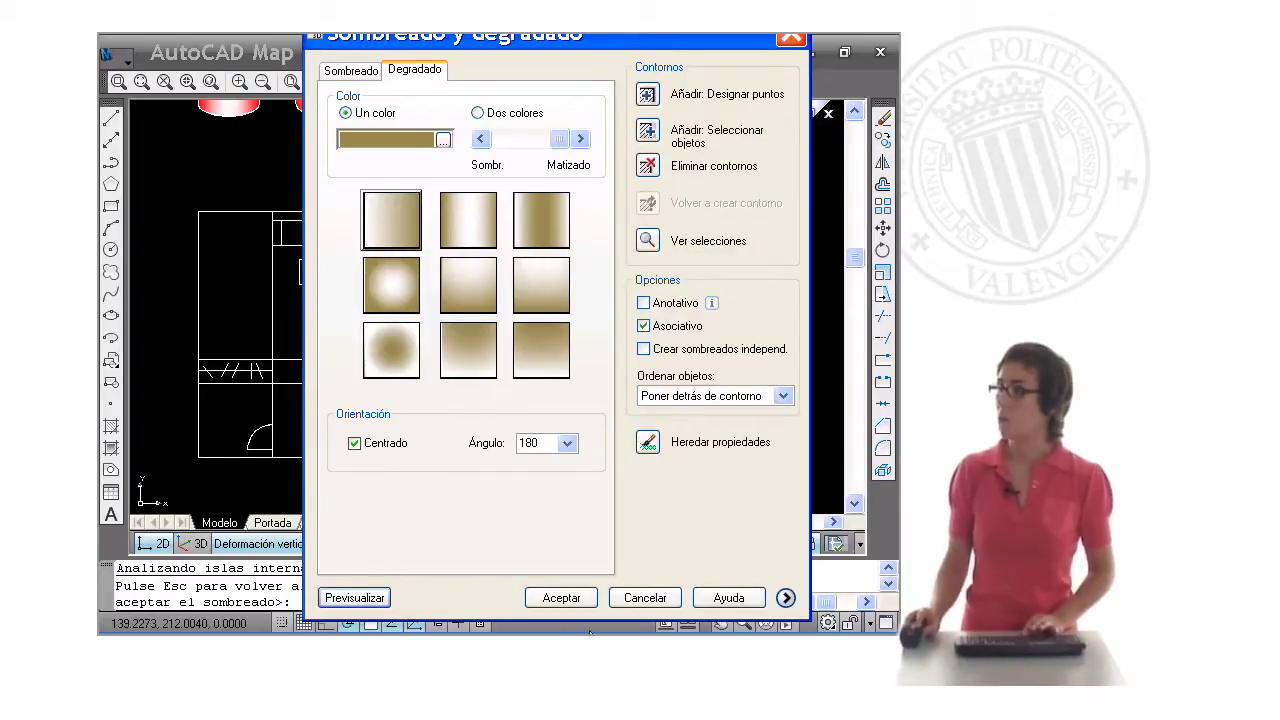
left_click(560, 597)
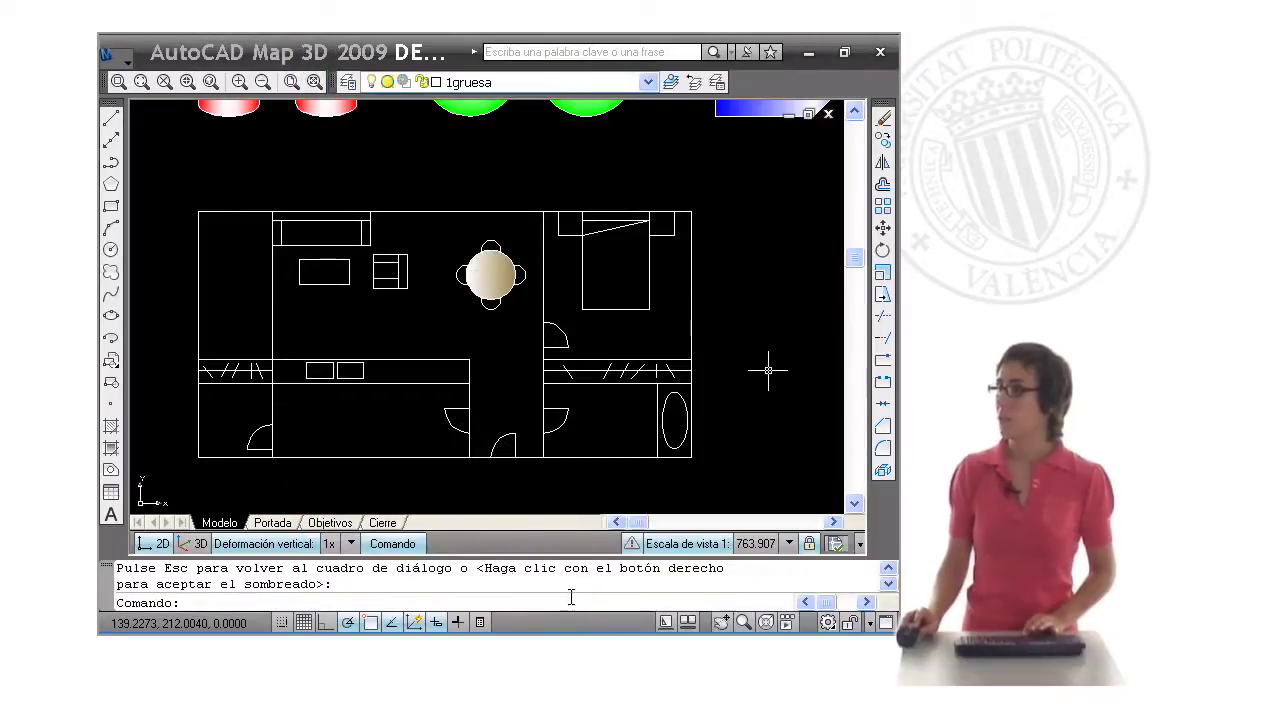
Switch to the Cierre layout showing the gradient key-points slide
left_click(383, 522)
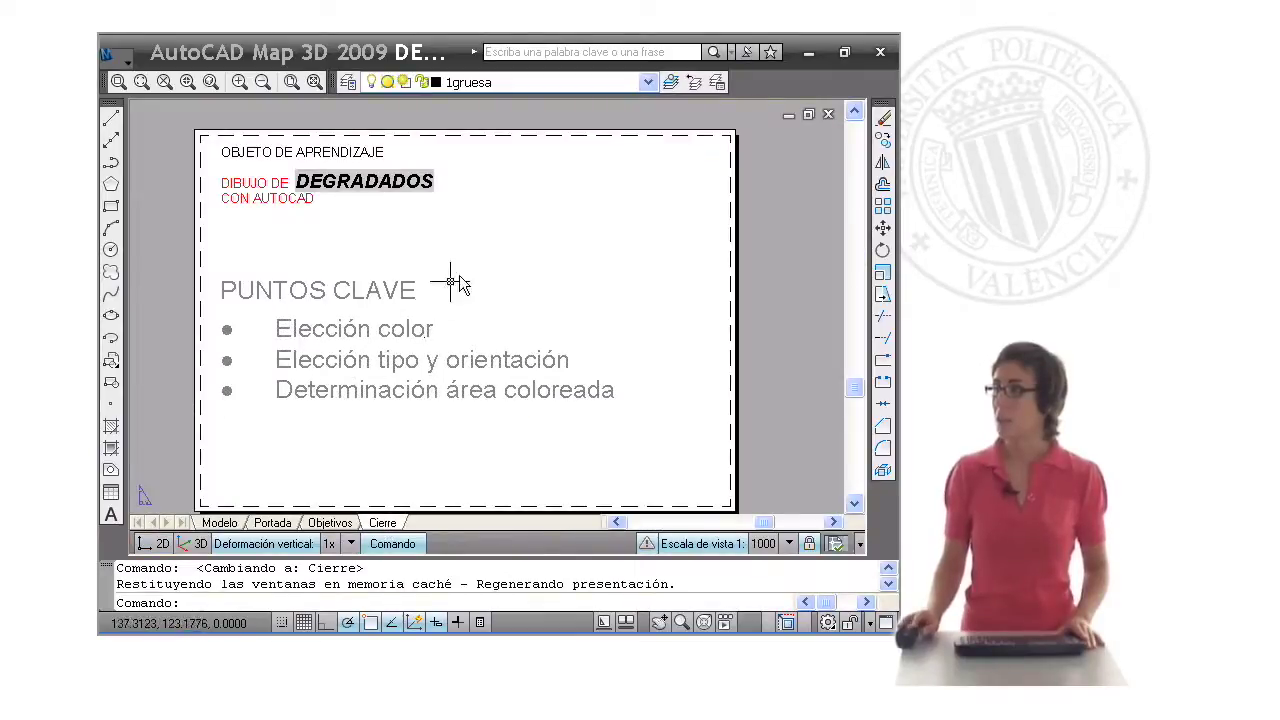